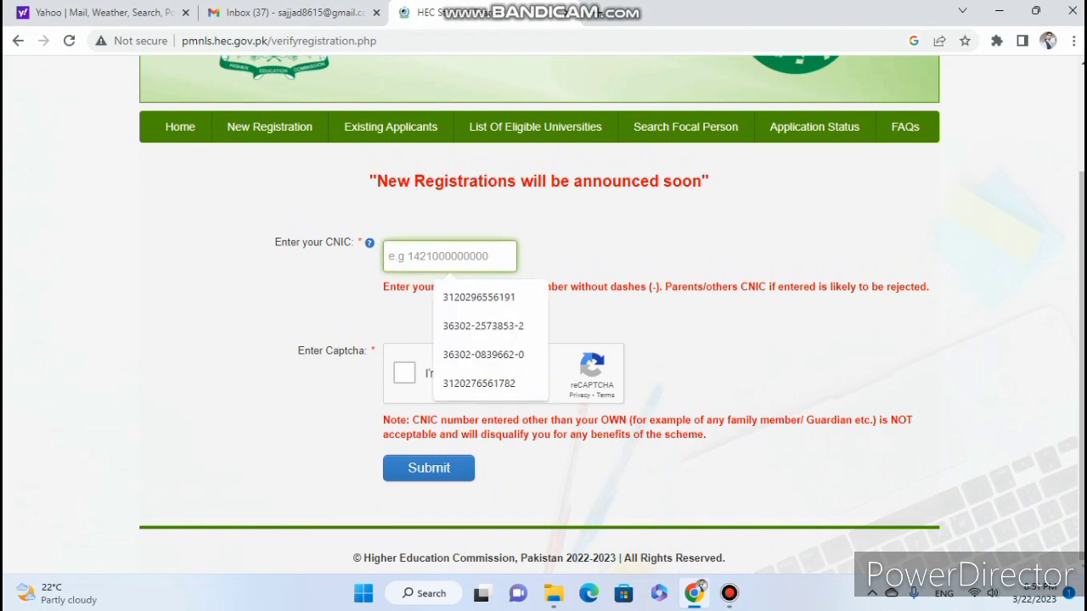
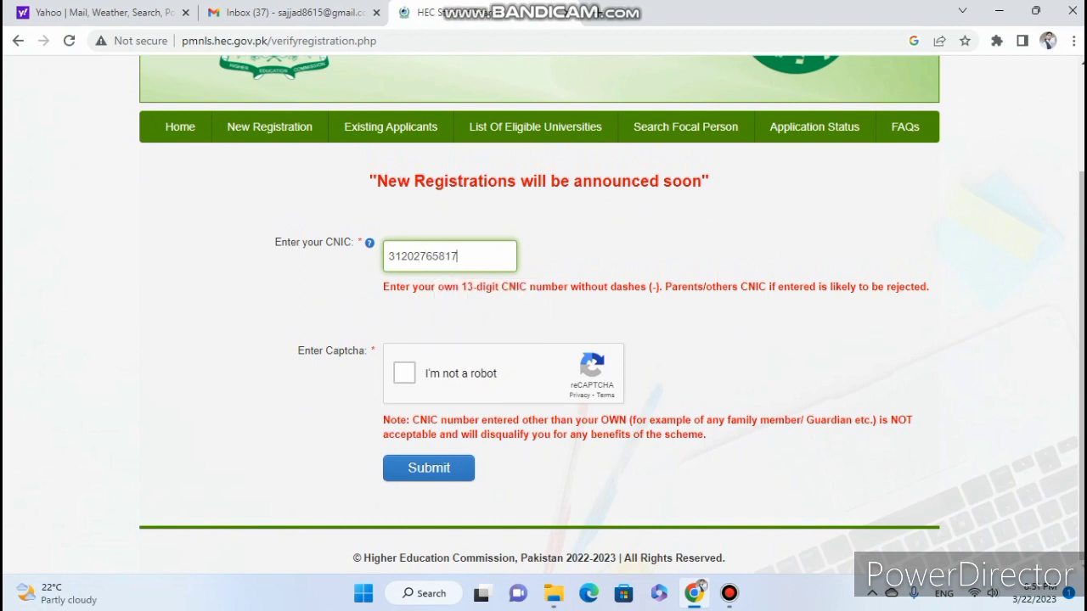
Tick the 'I'm not a robot' captcha and submit the CNIC for verification.
{"action": "key", "text": "Tab"}
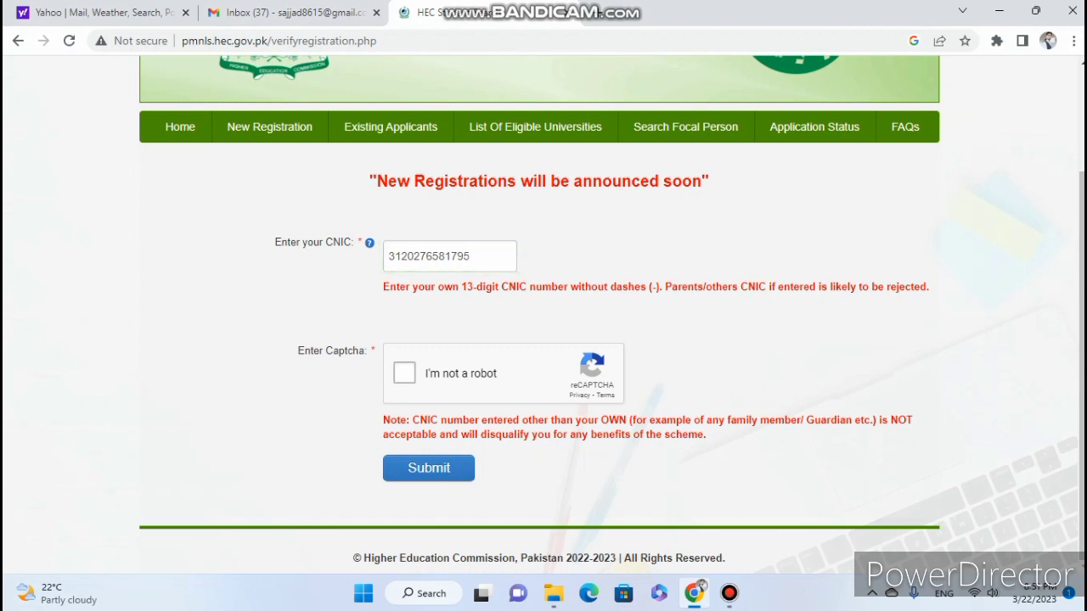
{"action": "key", "text": "space"}
{"action": "key", "text": "Tab"}
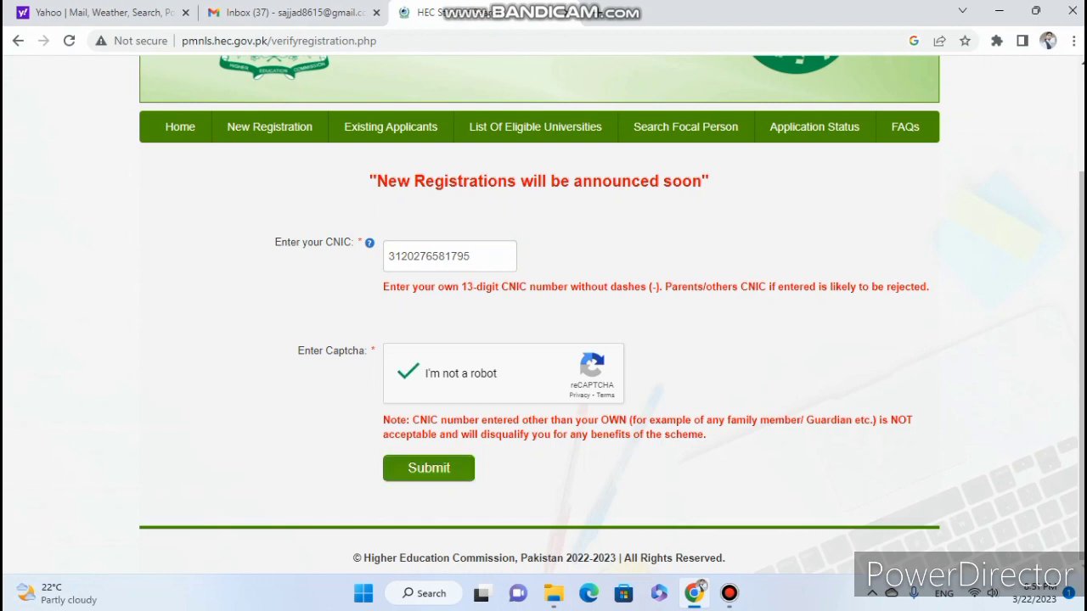
{"action": "key", "text": "Return"}
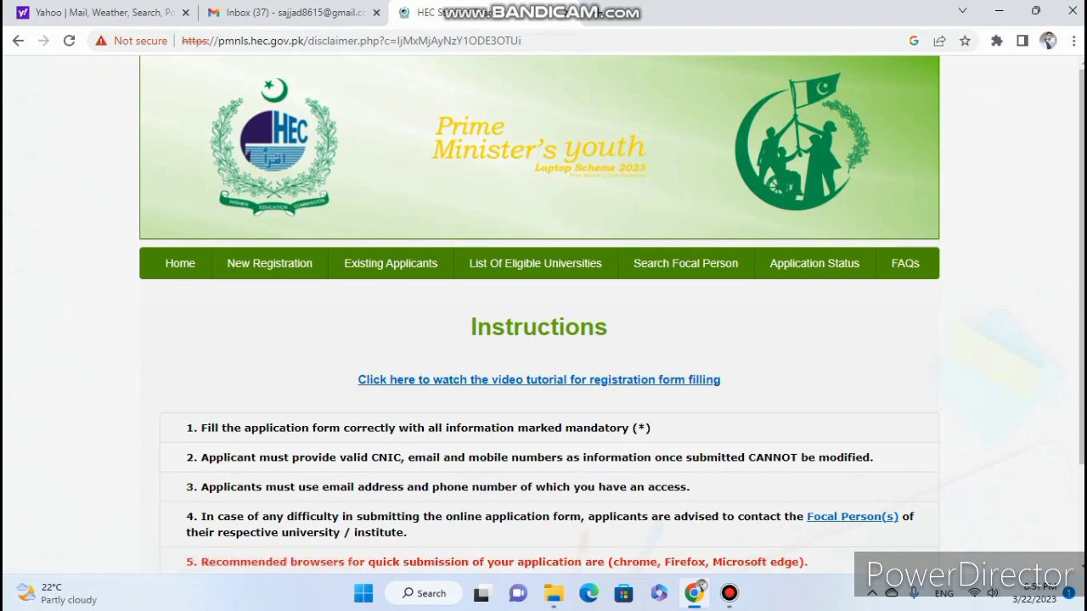
Accept the registration instructions with Accept & Continue.
{"action": "scroll", "coordinate": [544, 314], "scroll_direction": "down", "scroll_amount": 2}
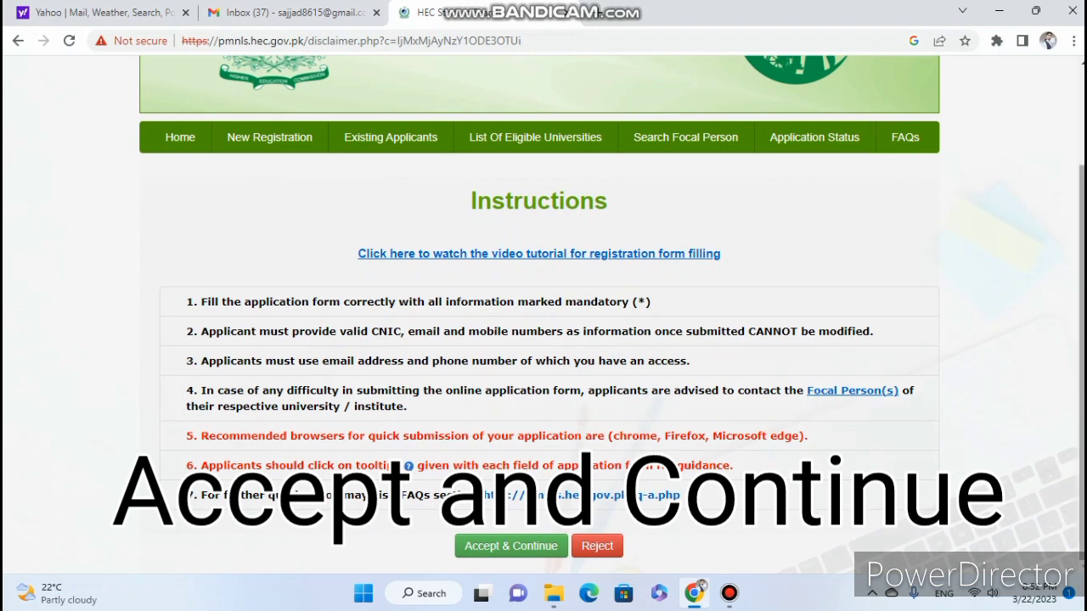
{"action": "left_click", "coordinate": [510, 546]}
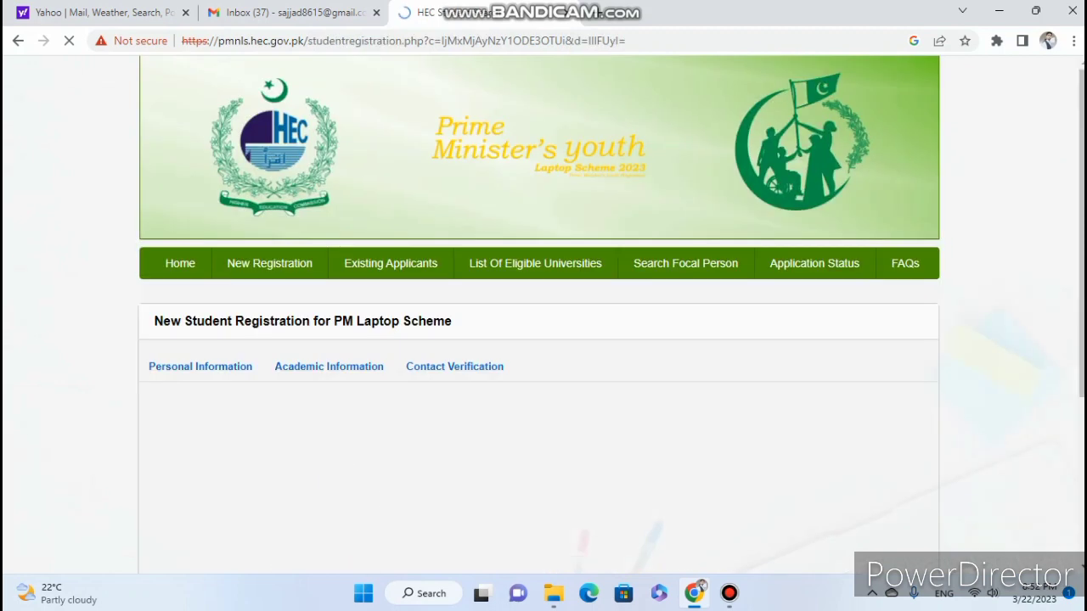
Enter the student's full name and father's name.
{"action": "scroll", "coordinate": [544, 340], "scroll_direction": "down", "scroll_amount": 2}
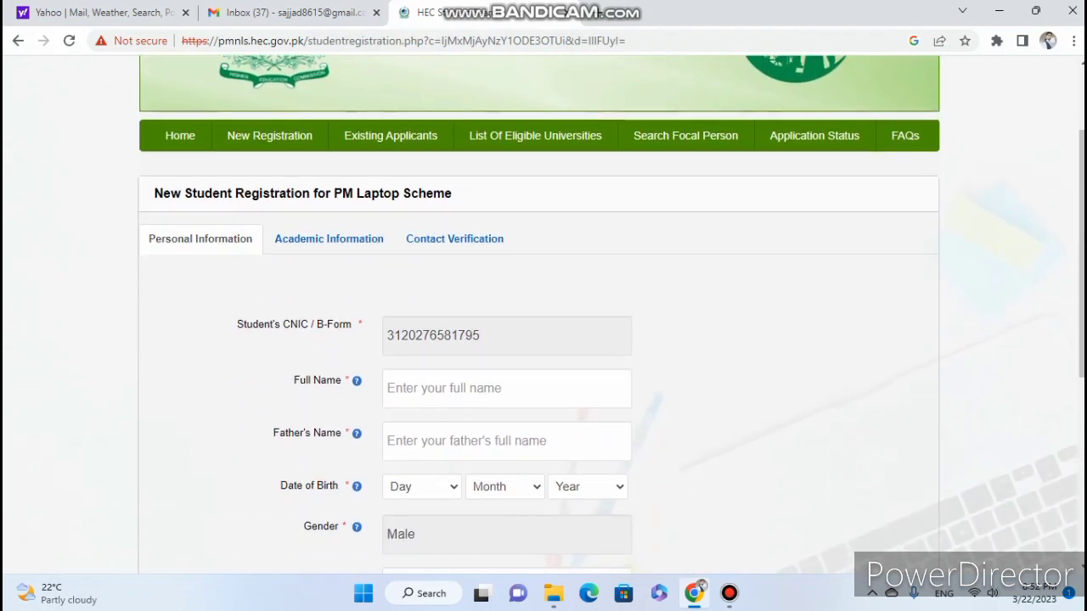
{"action": "scroll", "coordinate": [544, 340], "scroll_direction": "down", "scroll_amount": 1}
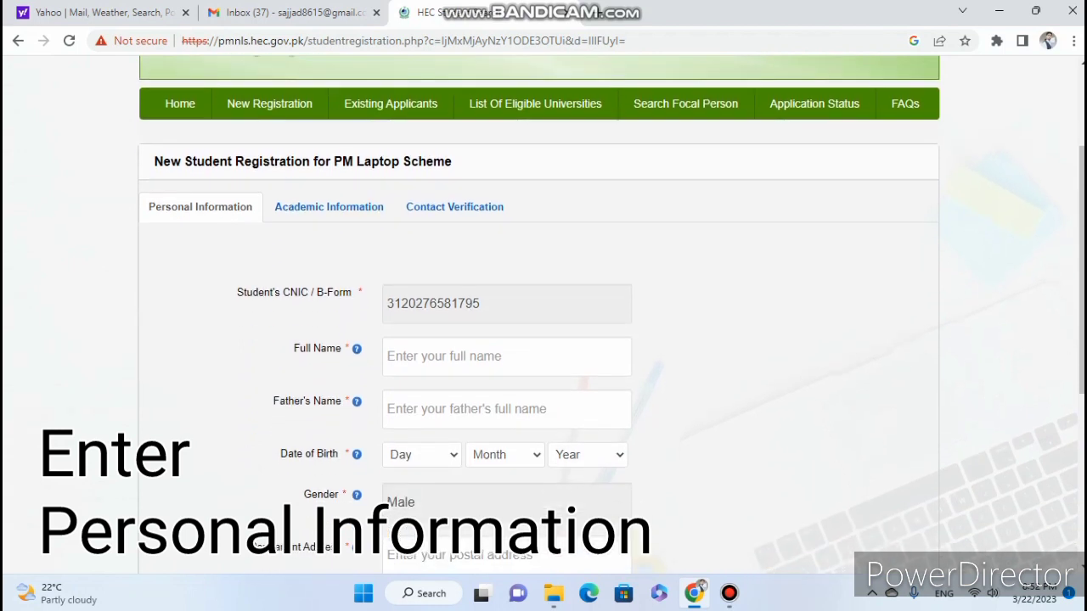
{"action": "left_click", "coordinate": [507, 304]}
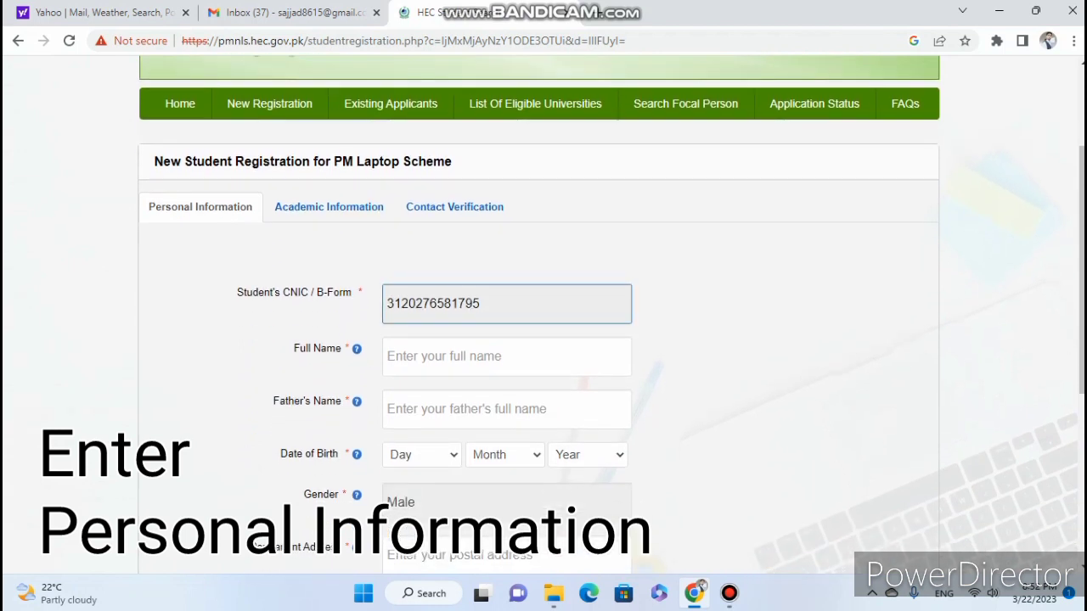
{"action": "scroll", "coordinate": [543, 340], "scroll_direction": "down", "scroll_amount": 1}
{"action": "left_click", "coordinate": [507, 325]}
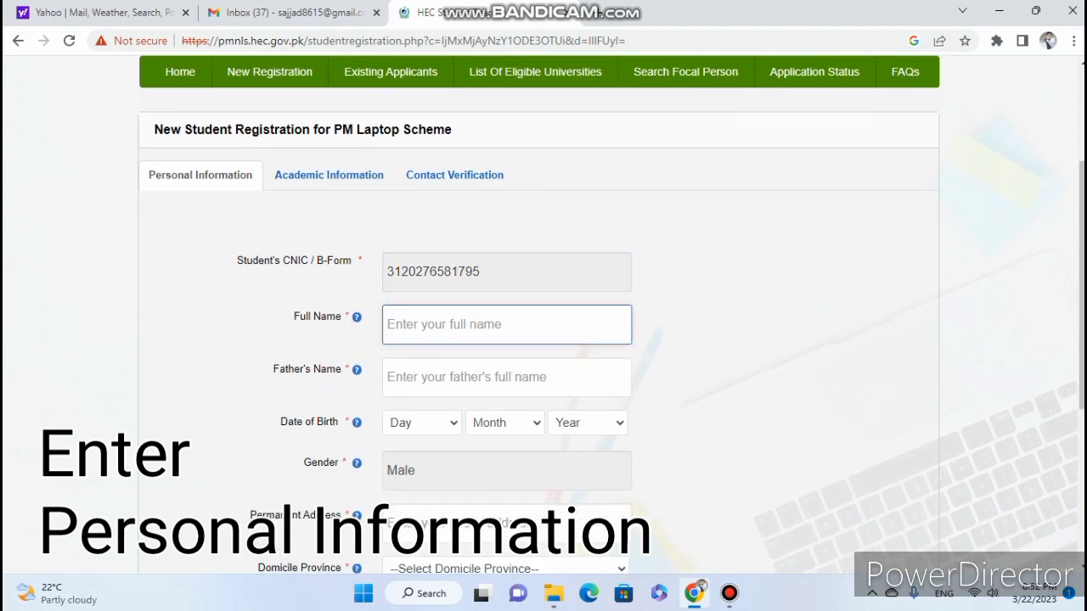
{"action": "type", "text": "Test Abcd"}
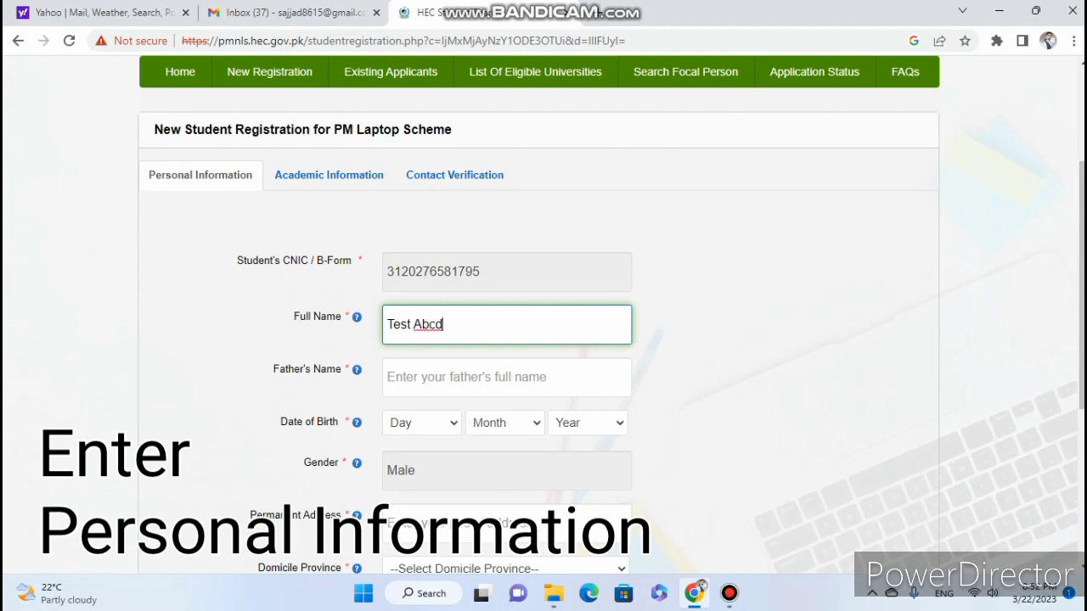
{"action": "left_click", "coordinate": [507, 377]}
{"action": "type", "text": "Test Abcdg"}
{"action": "key", "text": "Tab"}
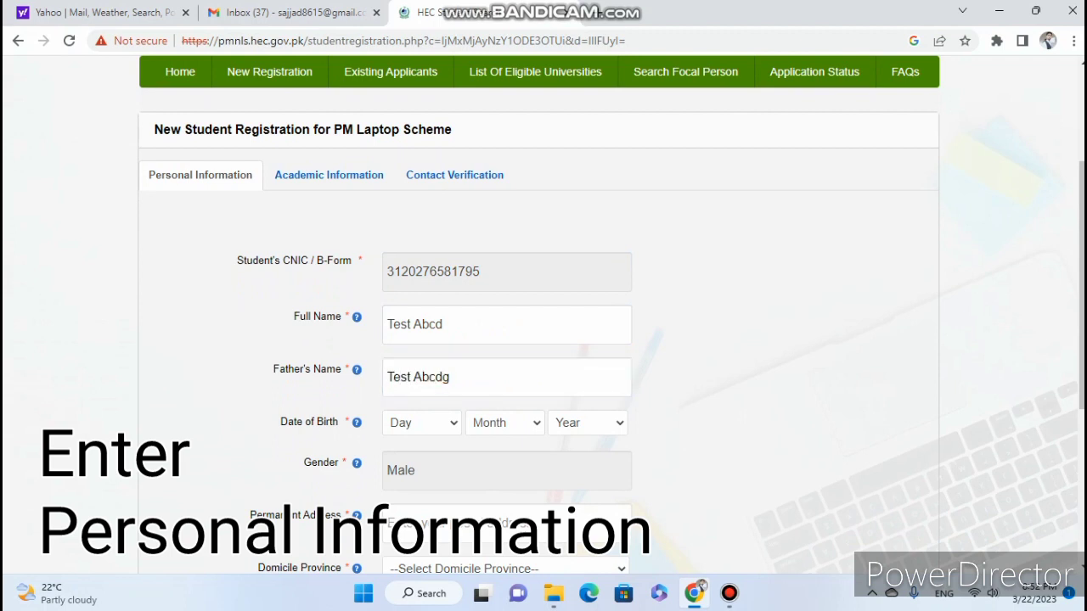
Set the date of birth to 11 June 2002.
{"action": "left_click", "coordinate": [421, 422]}
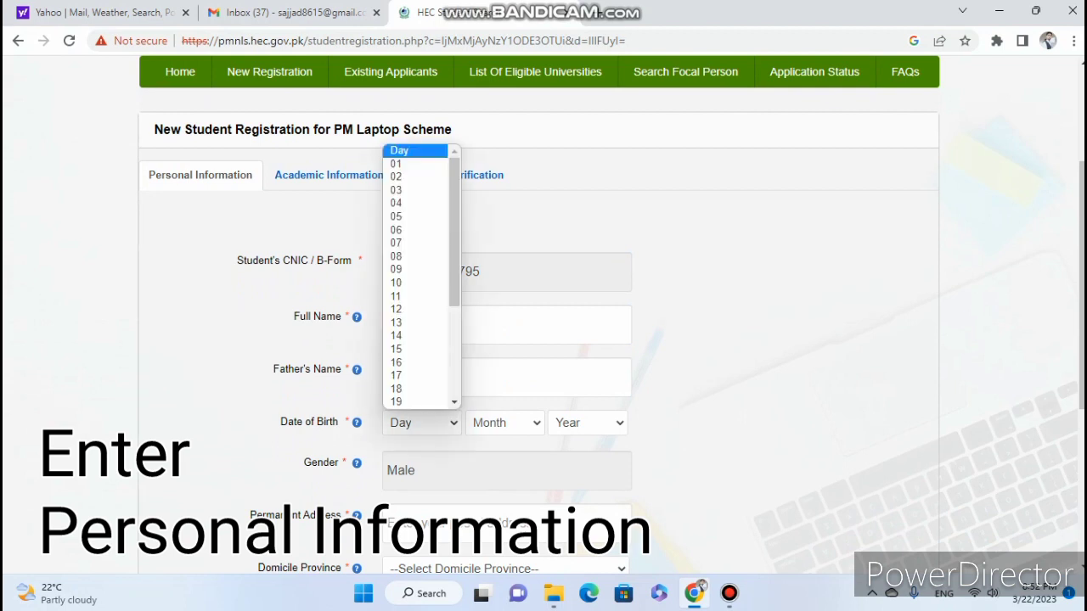
{"action": "left_click", "coordinate": [415, 297]}
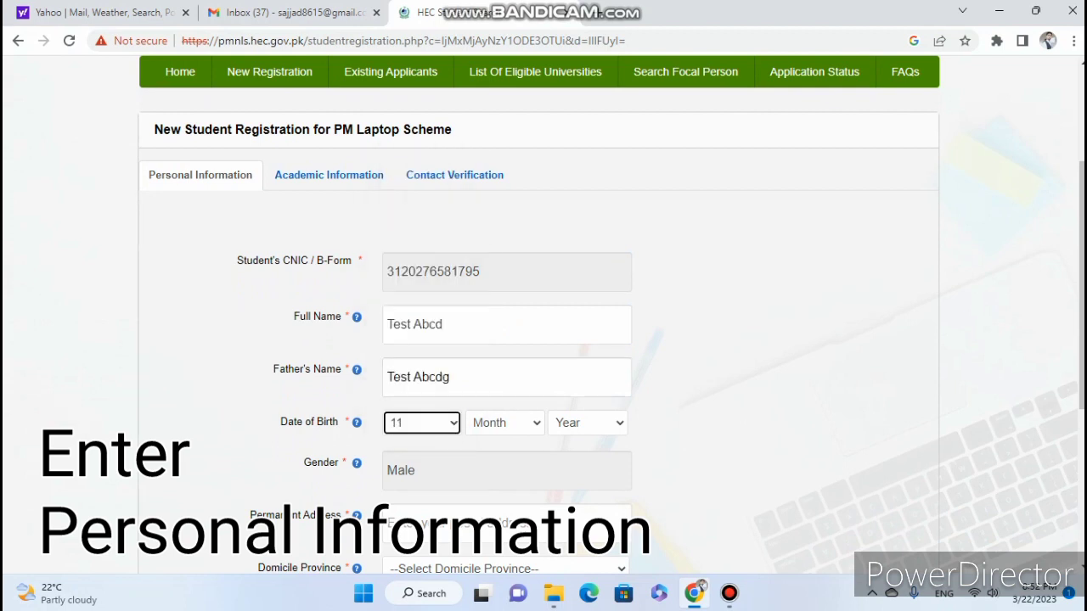
{"action": "left_click", "coordinate": [504, 422]}
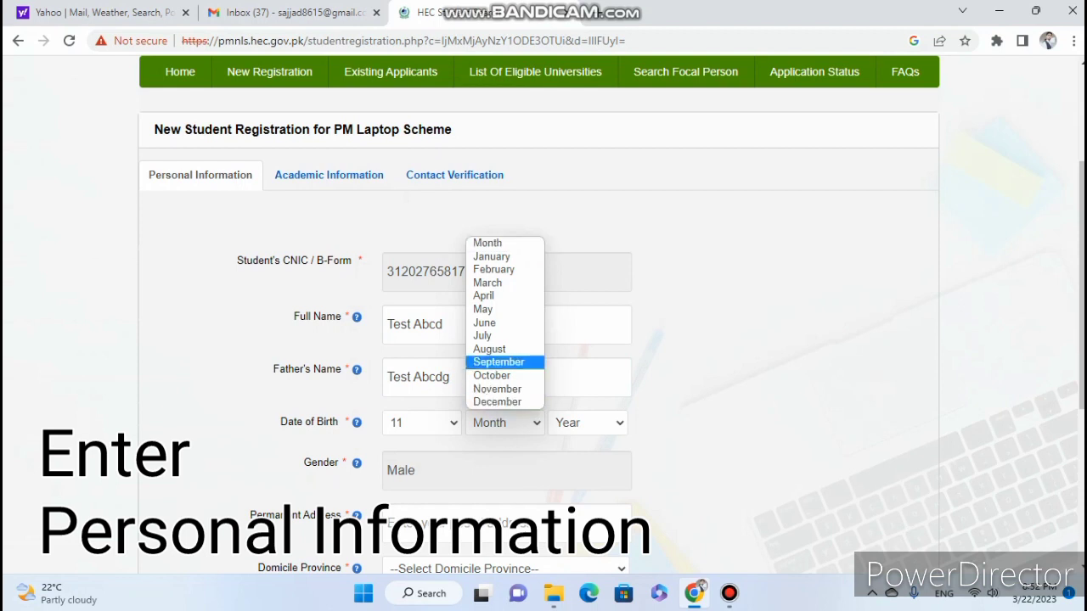
{"action": "left_click", "coordinate": [485, 323]}
{"action": "left_click", "coordinate": [586, 422]}
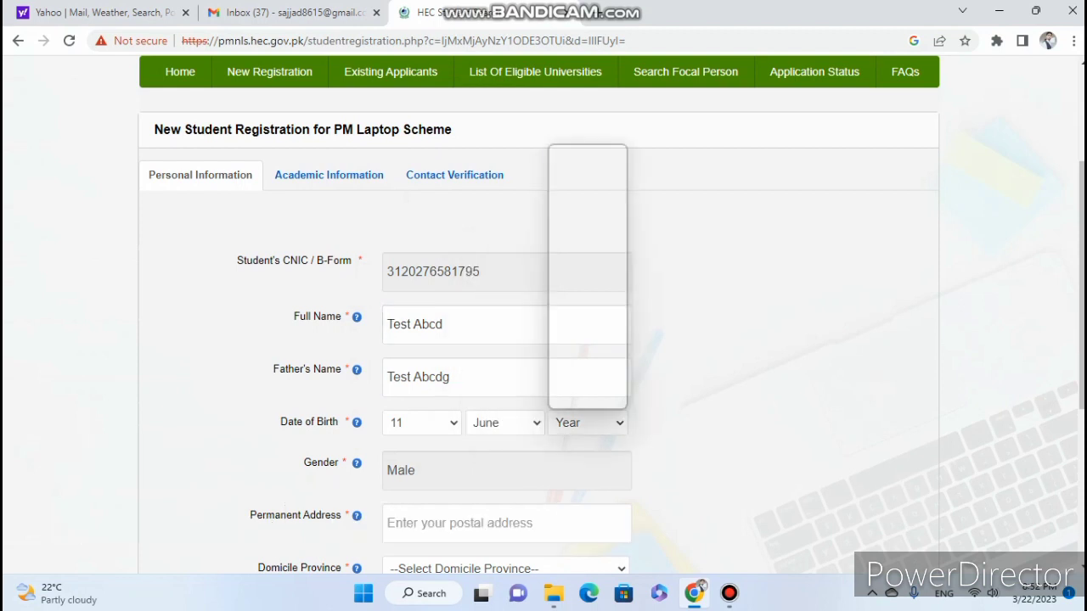
{"action": "scroll", "coordinate": [580, 376], "scroll_direction": "down", "scroll_amount": 8}
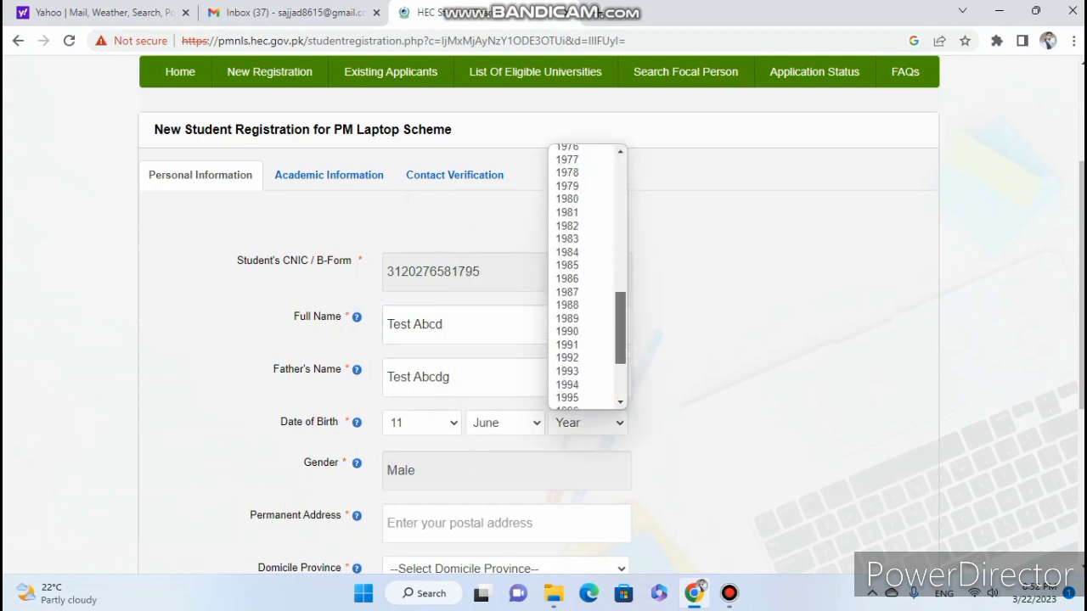
{"action": "left_click", "coordinate": [581, 376]}
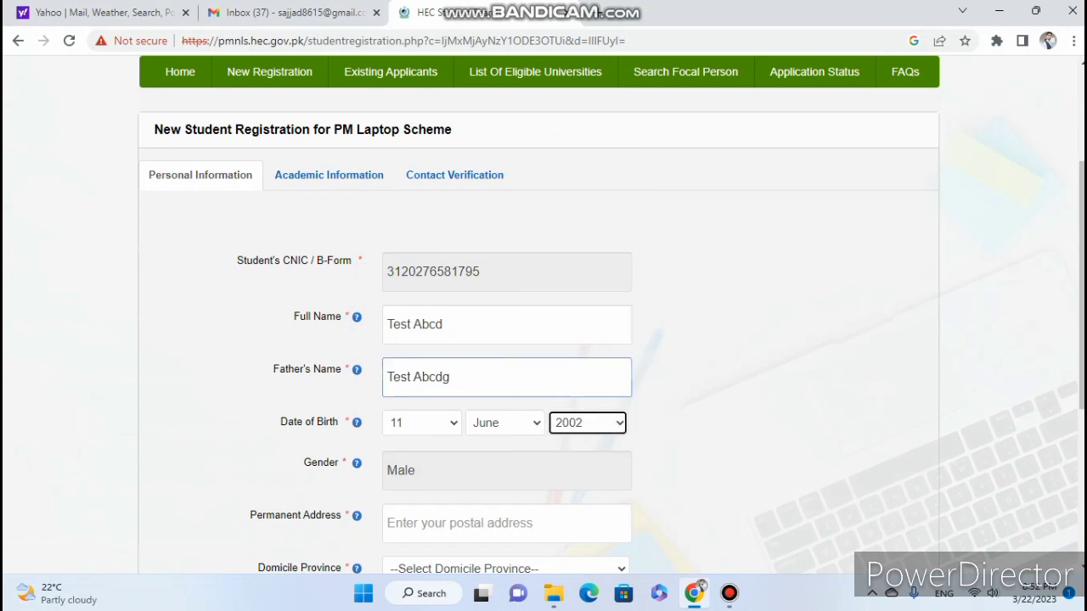
{"action": "scroll", "coordinate": [581, 376], "scroll_direction": "down", "scroll_amount": 2}
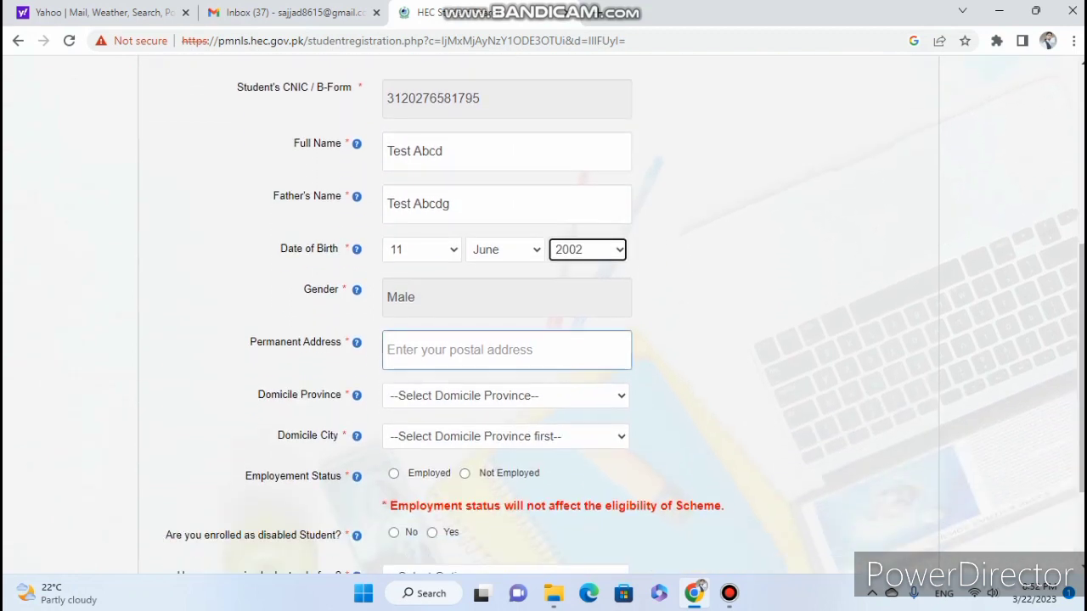
Enter the student's permanent address.
{"action": "left_click", "coordinate": [507, 297]}
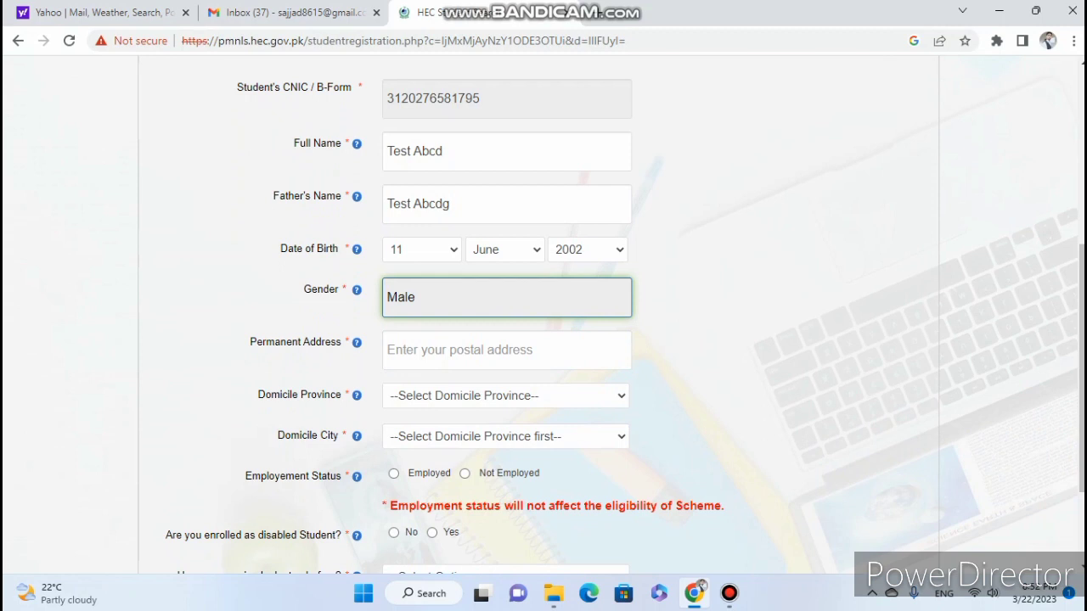
{"action": "left_click", "coordinate": [507, 349]}
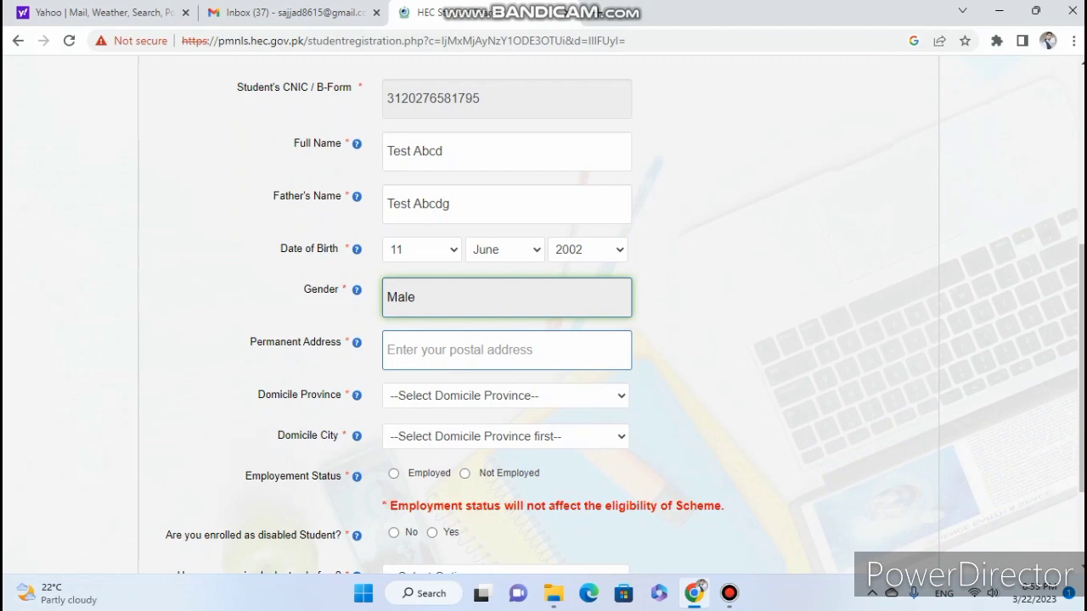
{"action": "left_click", "coordinate": [507, 350]}
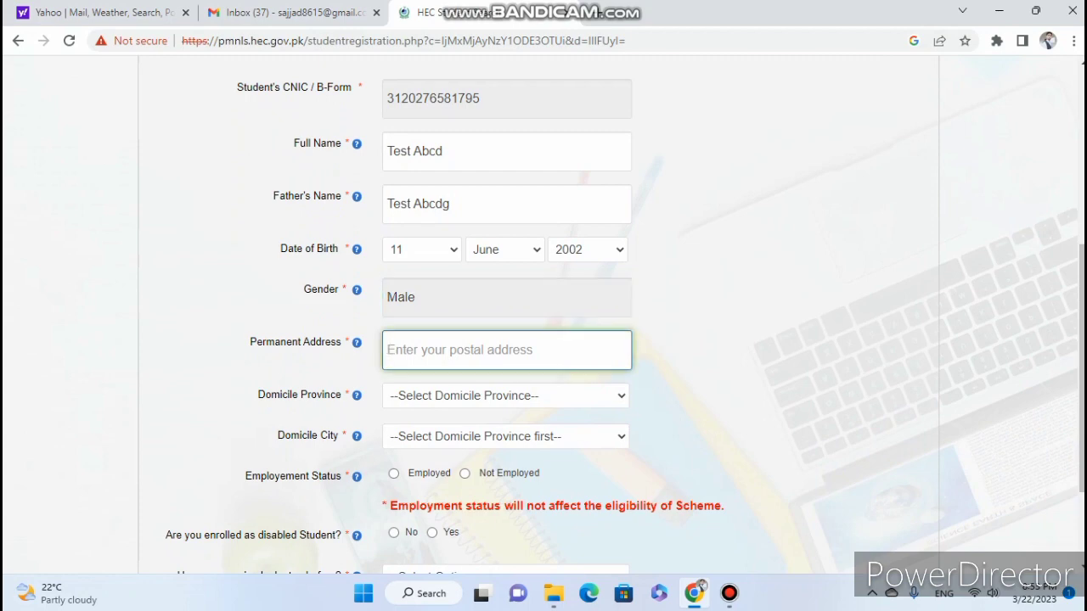
{"action": "type", "text": "S"}
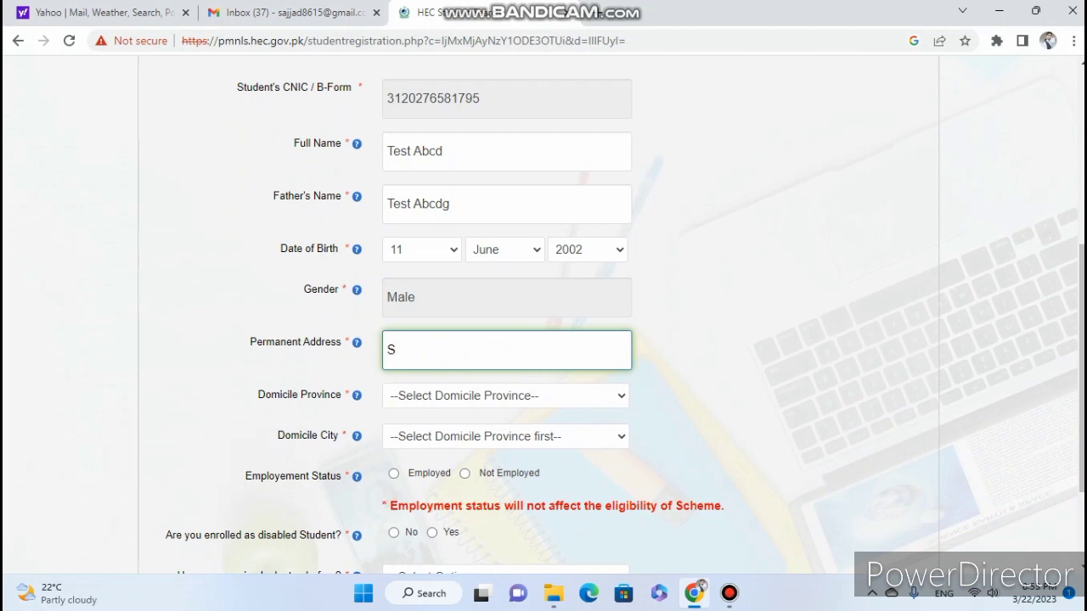
{"action": "key", "text": "BackSpace"}
{"action": "type", "text": "Husain agahi Multann"}
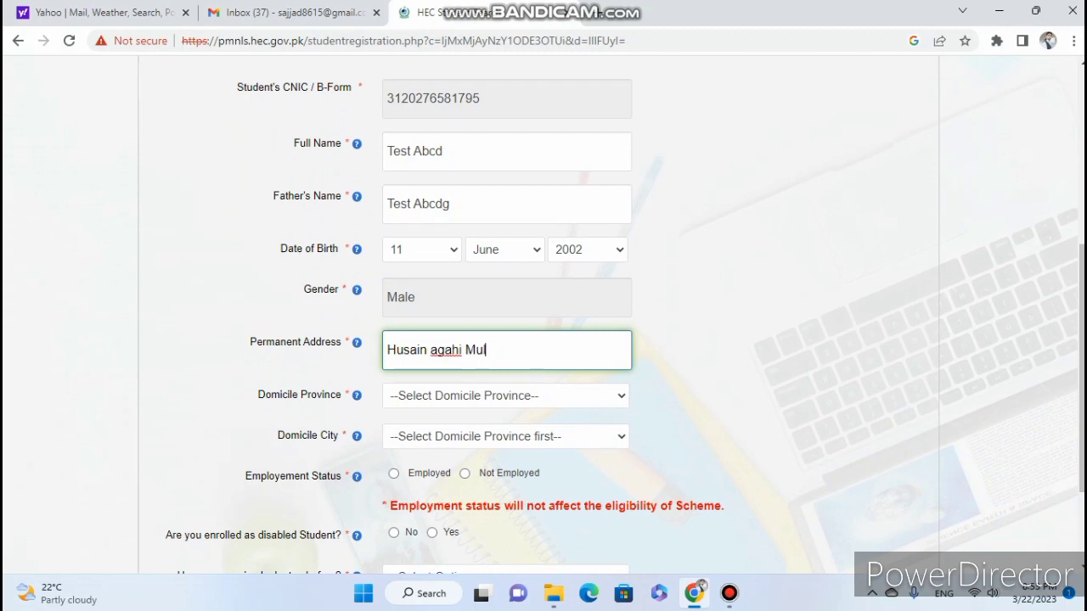
{"action": "key", "text": "BackSpace"}
Set the domicile province to Punjab and the domicile city to Multan.
{"action": "key", "text": "Tab"}
{"action": "key", "text": "alt+Down"}
{"action": "key", "text": "Down"}
{"action": "key", "text": "Down"}
{"action": "key", "text": "Down"}
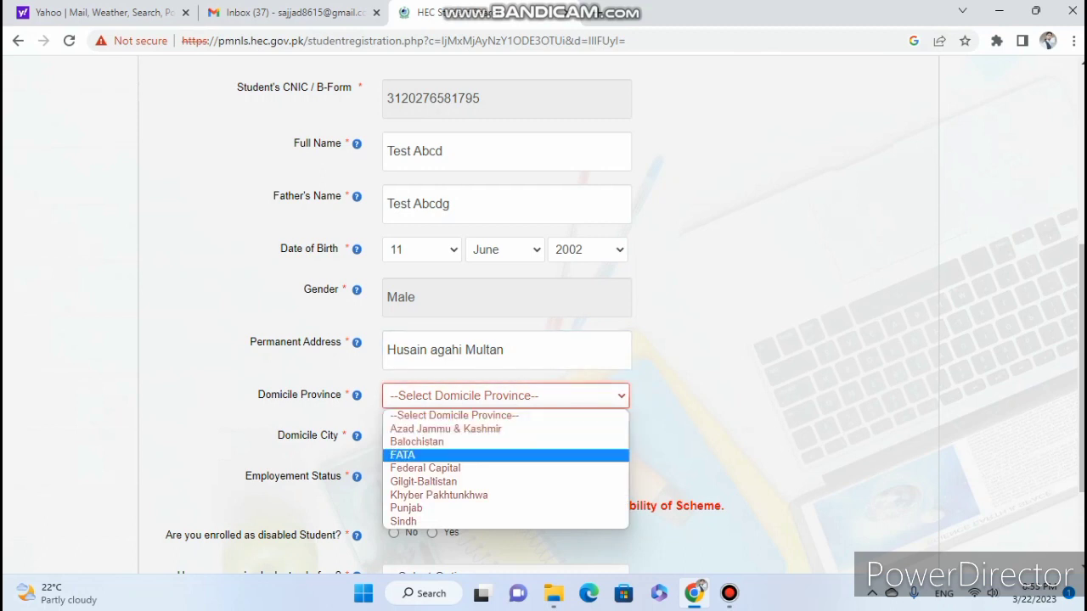
{"action": "key", "text": "Down"}
{"action": "key", "text": "Down"}
{"action": "key", "text": "Down"}
{"action": "key", "text": "Down"}
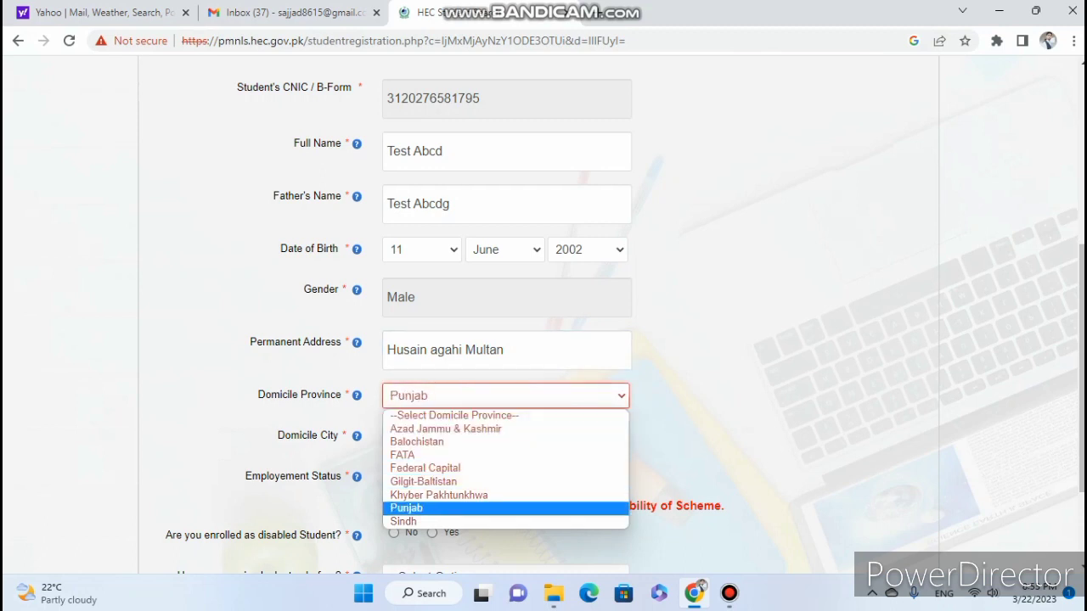
{"action": "key", "text": "Return"}
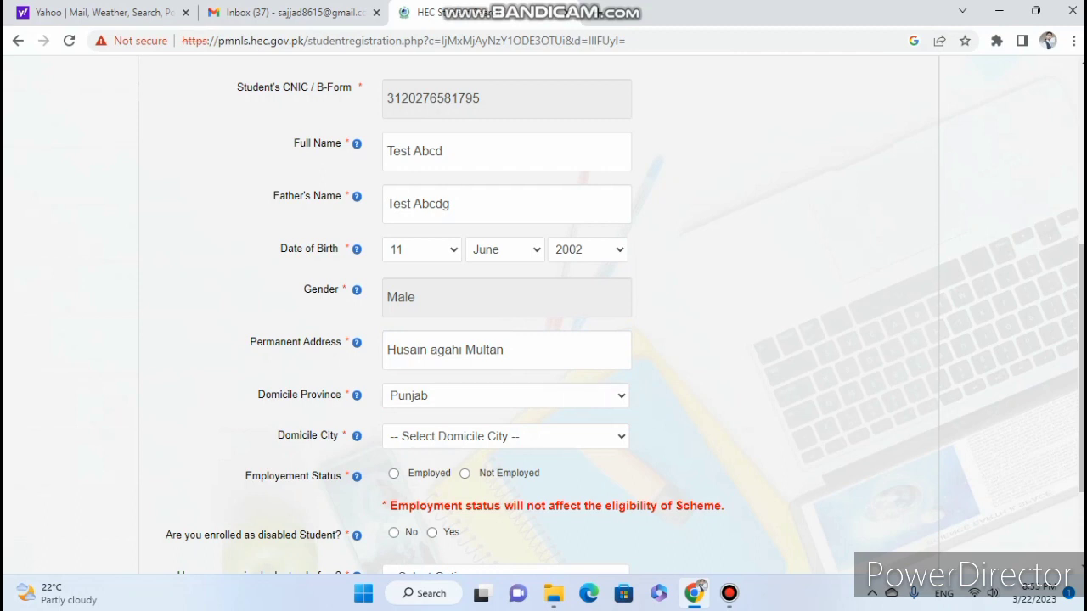
{"action": "key", "text": "alt+Down"}
{"action": "key", "text": "Down"}
{"action": "key", "text": "Down"}
{"action": "key", "text": "Down"}
{"action": "key", "text": "Down"}
{"action": "key", "text": "Down"}
{"action": "key", "text": "Down"}
{"action": "key", "text": "Down"}
{"action": "key", "text": "Down"}
{"action": "key", "text": "Down"}
{"action": "key", "text": "Down"}
{"action": "key", "text": "Down"}
{"action": "key", "text": "Down"}
{"action": "key", "text": "Down"}
{"action": "key", "text": "Down"}
{"action": "key", "text": "Down"}
{"action": "key", "text": "Down"}
{"action": "key", "text": "Down"}
{"action": "key", "text": "Down"}
{"action": "key", "text": "Down"}
{"action": "key", "text": "Down"}
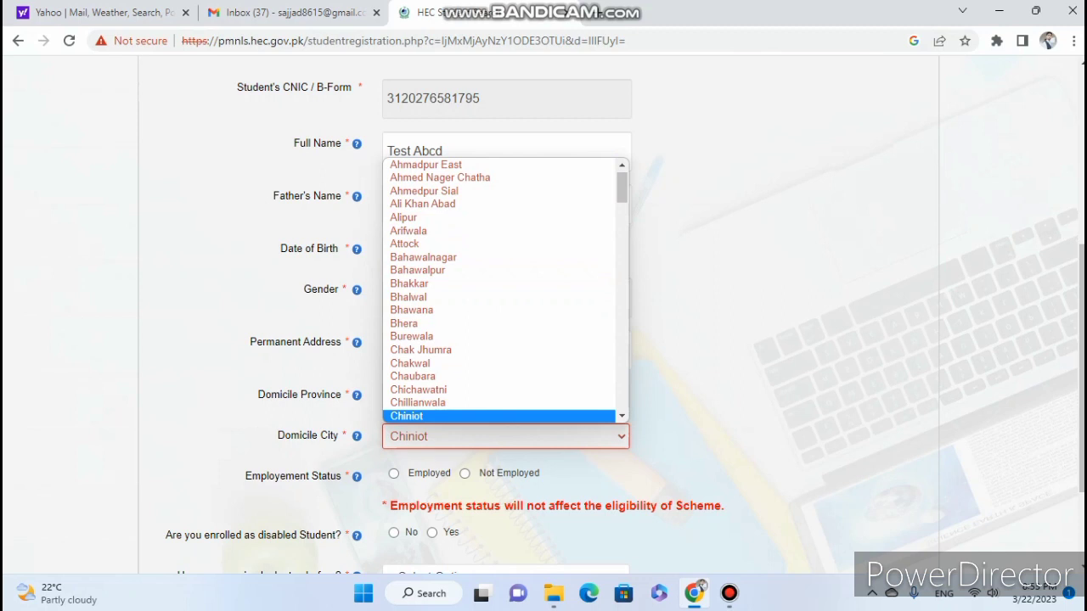
{"action": "key", "text": "m"}
{"action": "key", "text": "Down"}
{"action": "key", "text": "Down"}
{"action": "key", "text": "Down"}
{"action": "key", "text": "Down"}
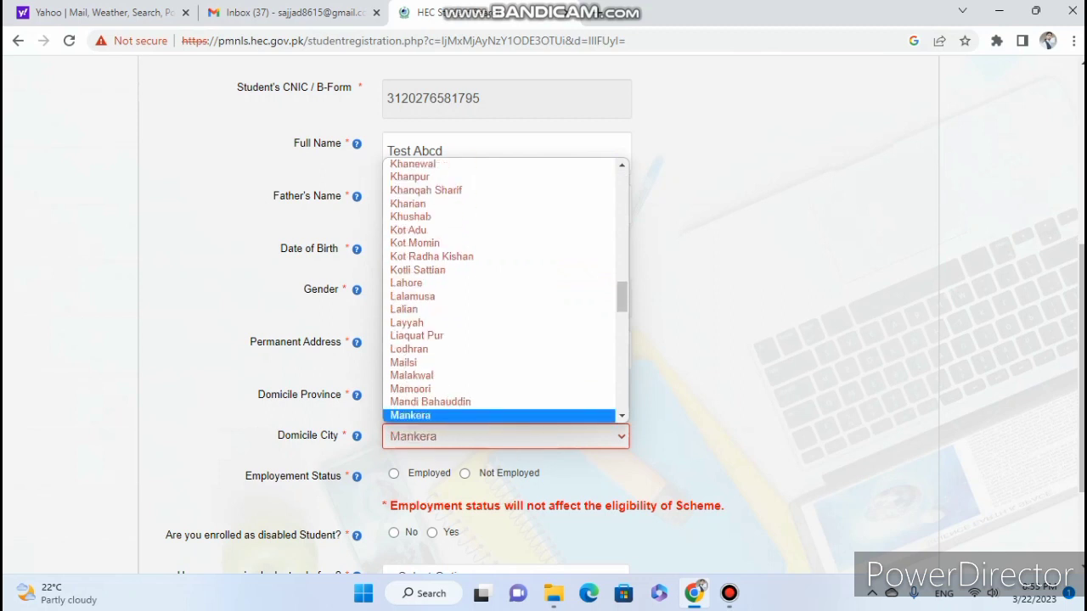
{"action": "key", "text": "Down"}
{"action": "key", "text": "Down"}
{"action": "key", "text": "Down"}
{"action": "key", "text": "Down"}
{"action": "key", "text": "Down"}
{"action": "key", "text": "Down"}
{"action": "key", "text": "Return"}
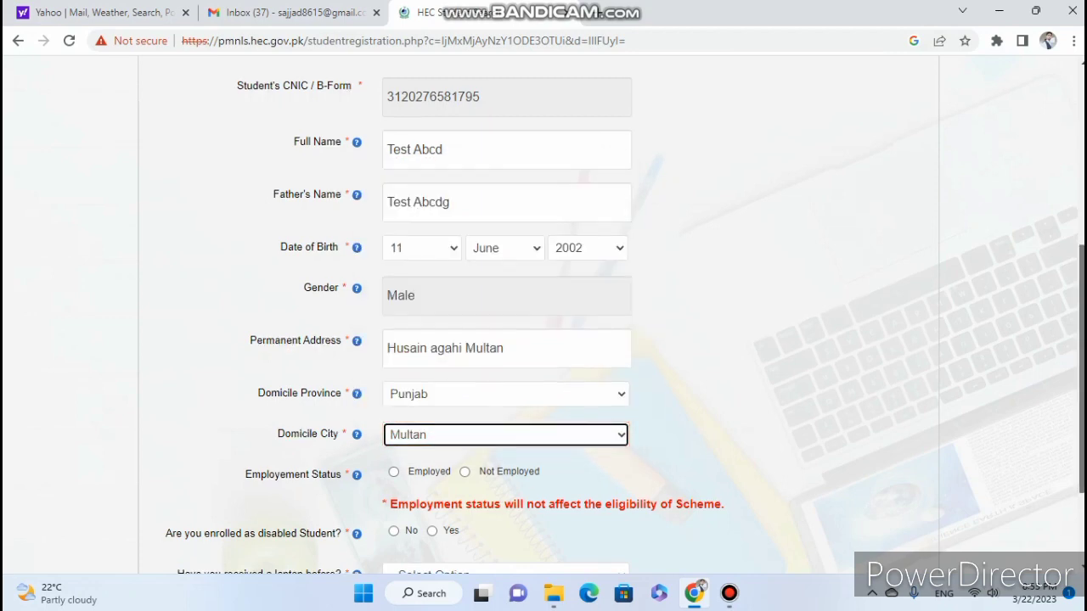
{"action": "scroll", "coordinate": [543, 315], "scroll_direction": "down", "scroll_amount": 3}
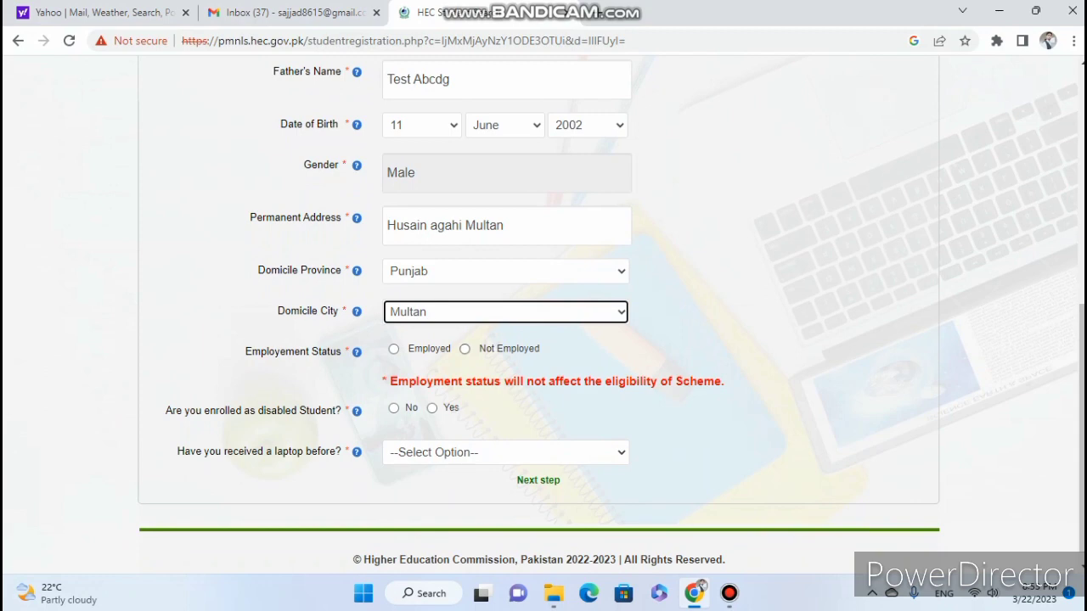
Mark the student Not Employed, not disabled, with no previous laptop, and proceed to academic details.
{"action": "left_click", "coordinate": [464, 348]}
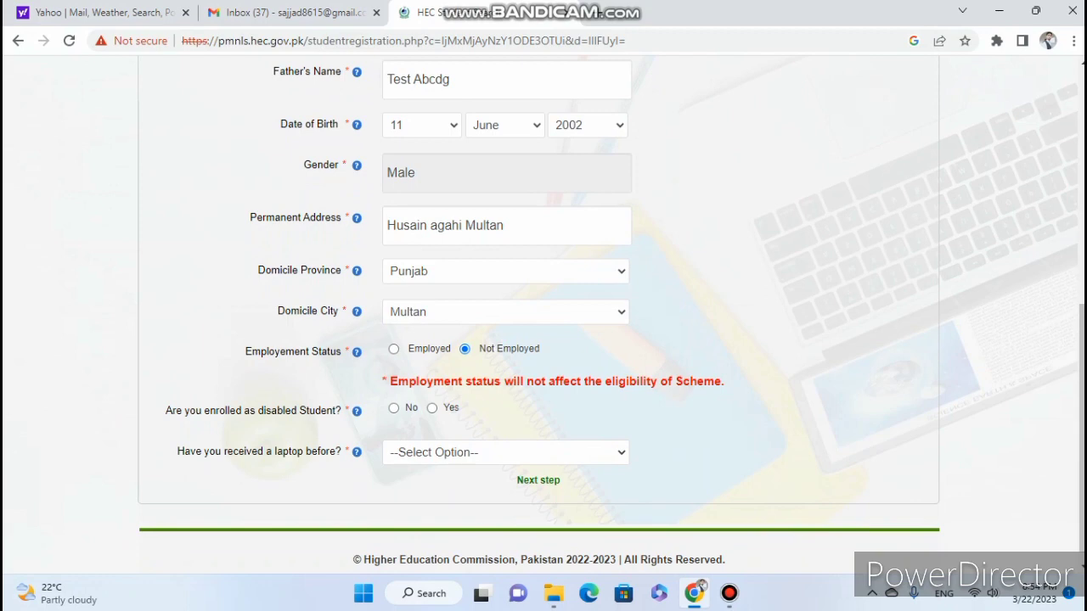
{"action": "left_click", "coordinate": [394, 408]}
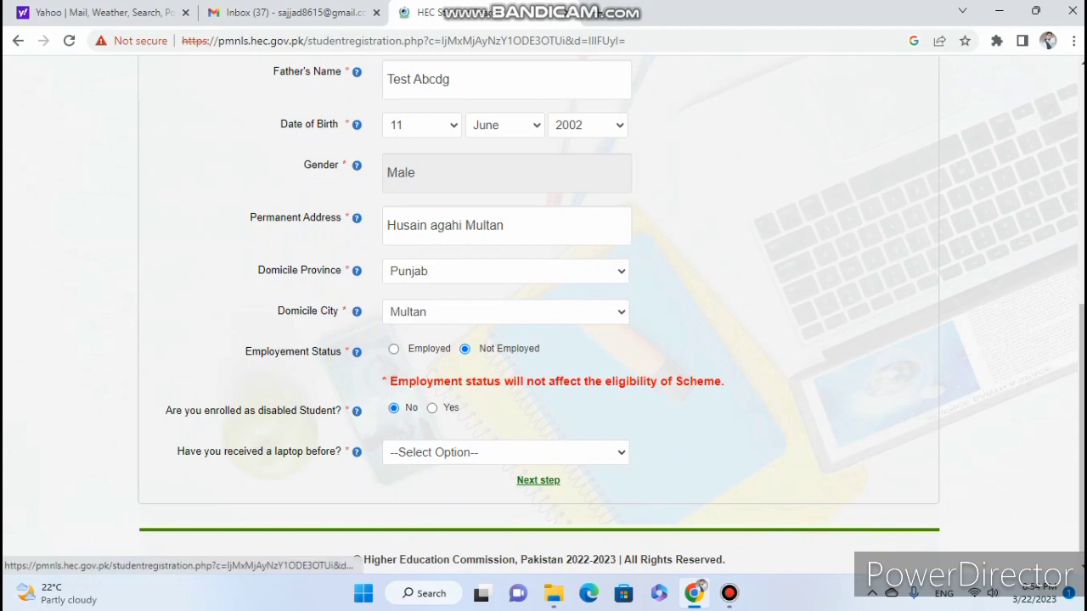
{"action": "left_click", "coordinate": [510, 452]}
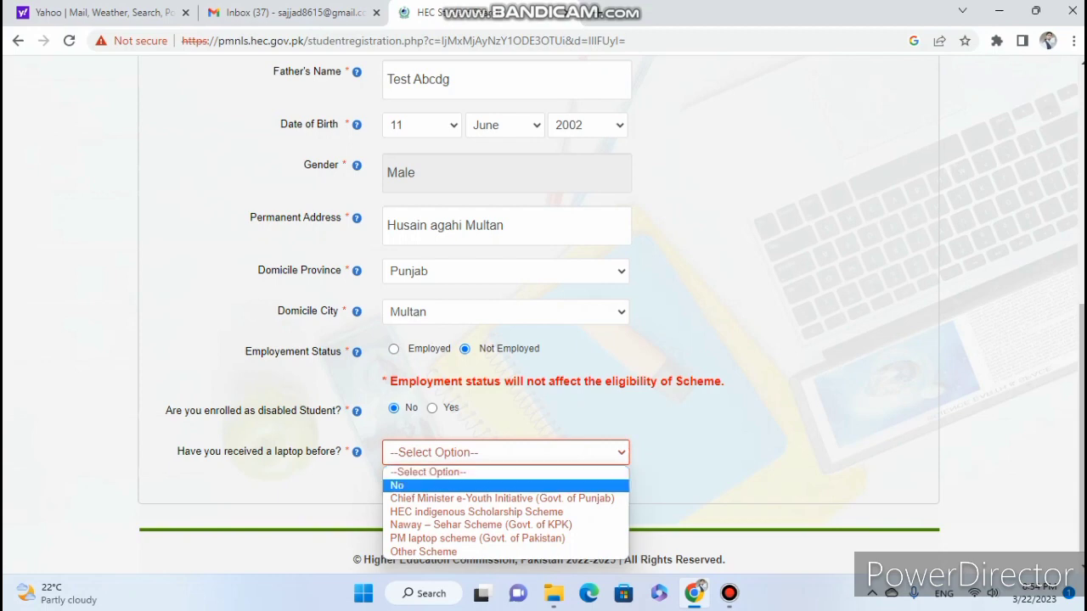
{"action": "left_click", "coordinate": [535, 484]}
{"action": "left_click", "coordinate": [539, 480]}
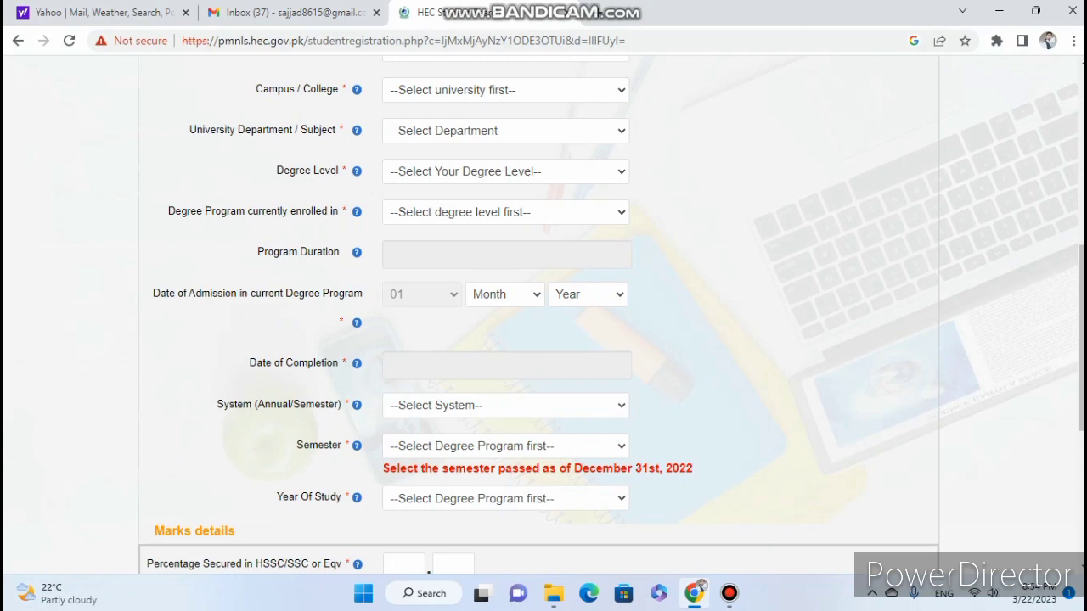
Enter the student's enrollment number on the Academic Information tab.
{"action": "left_click_drag", "start_coordinate": [1082, 338], "coordinate": [1082, 209]}
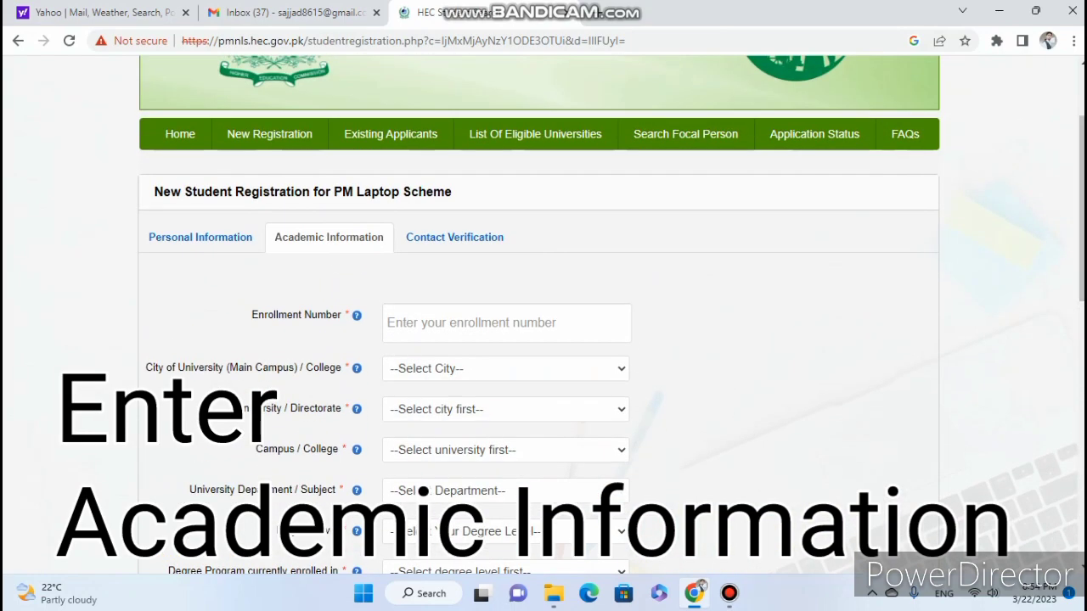
{"action": "left_click_drag", "start_coordinate": [1082, 208], "coordinate": [1082, 258]}
{"action": "left_click", "coordinate": [507, 183]}
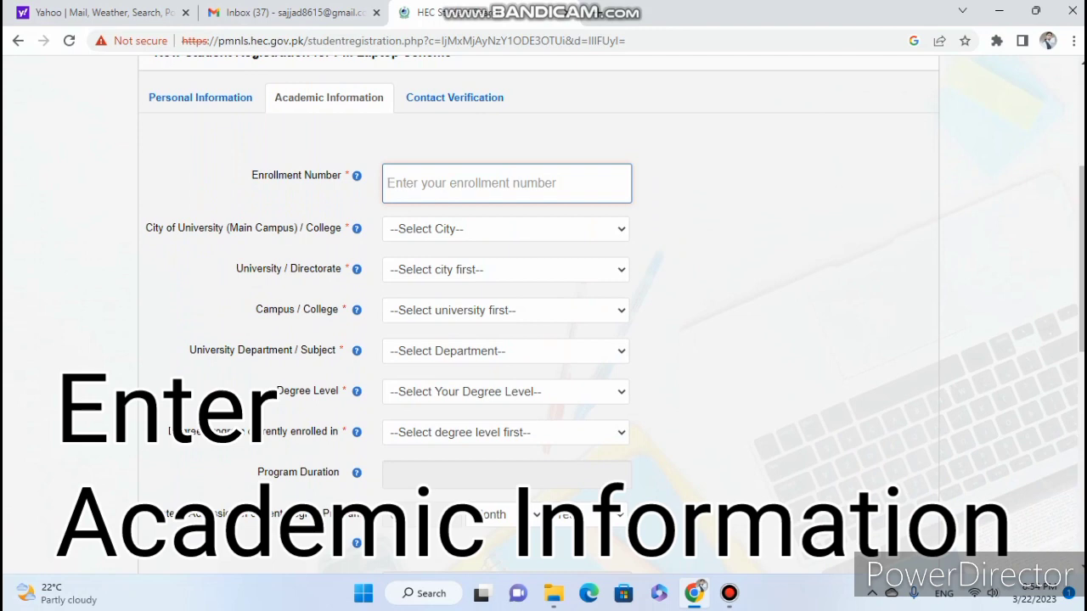
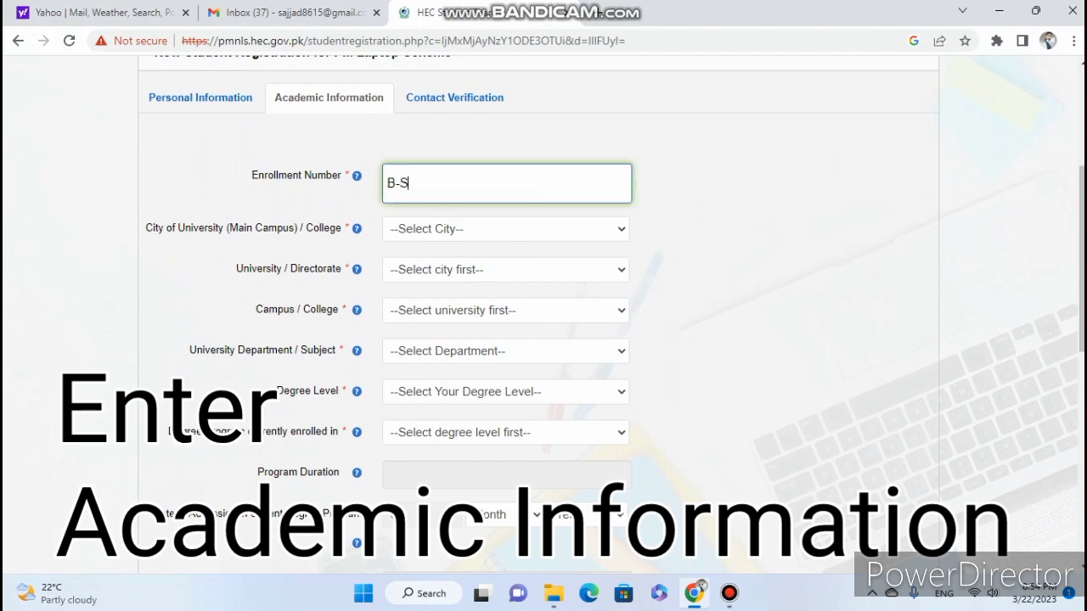
Choose Multan as the university city and The Women University, Multan as the university.
{"action": "left_click", "coordinate": [505, 229]}
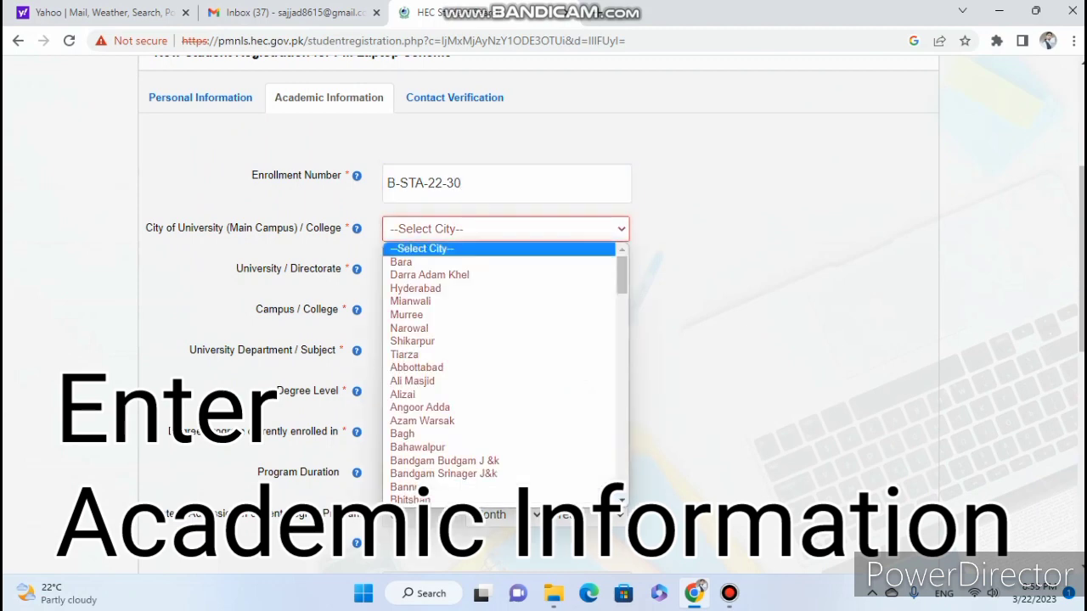
{"action": "type", "text": "mu"}
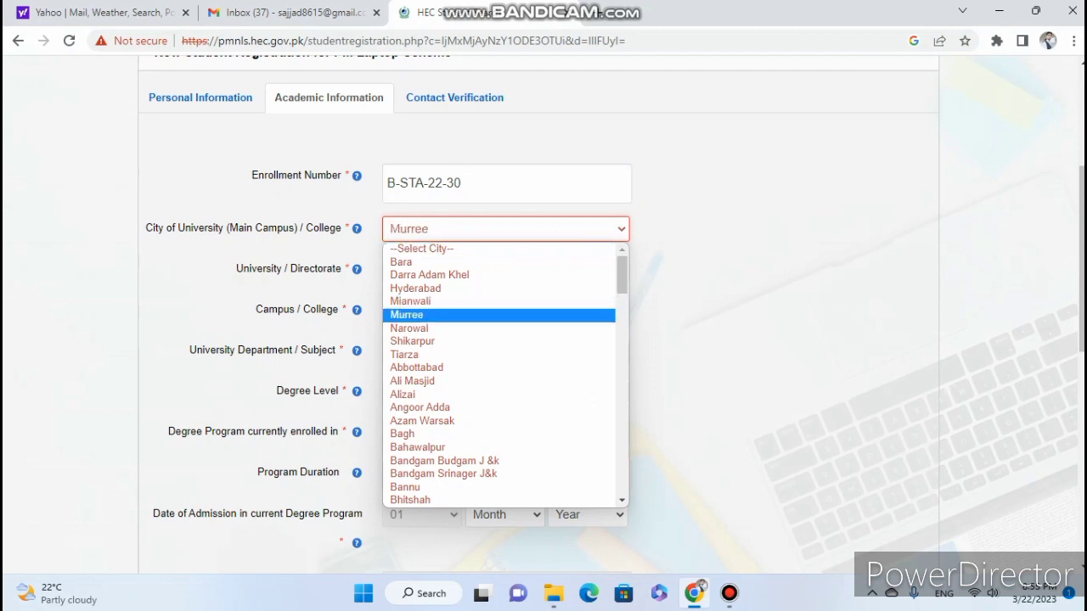
{"action": "type", "text": "l"}
{"action": "key", "text": "Return"}
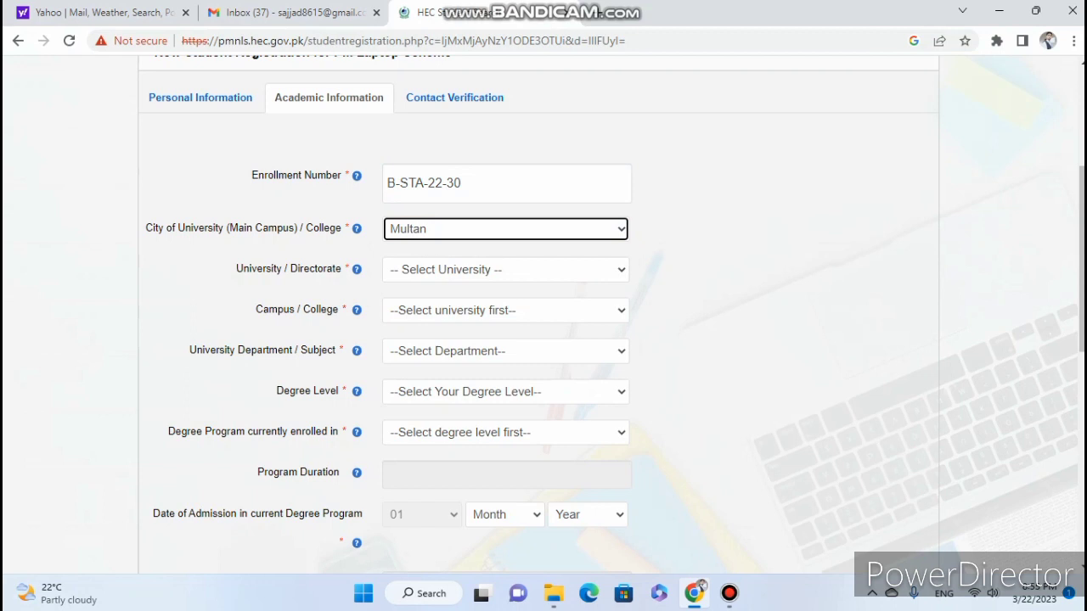
{"action": "key", "text": "Tab"}
{"action": "key", "text": "alt+Down"}
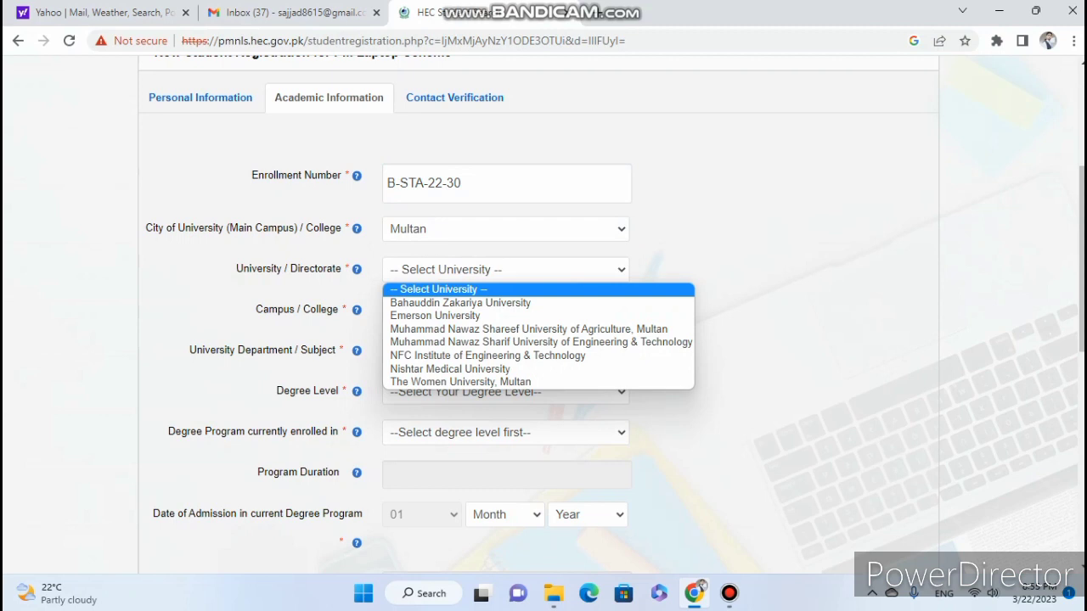
{"action": "key", "text": "Down"}
{"action": "key", "text": "Down"}
{"action": "key", "text": "Down"}
{"action": "key", "text": "Down"}
{"action": "key", "text": "Down"}
{"action": "key", "text": "Down"}
{"action": "key", "text": "Down"}
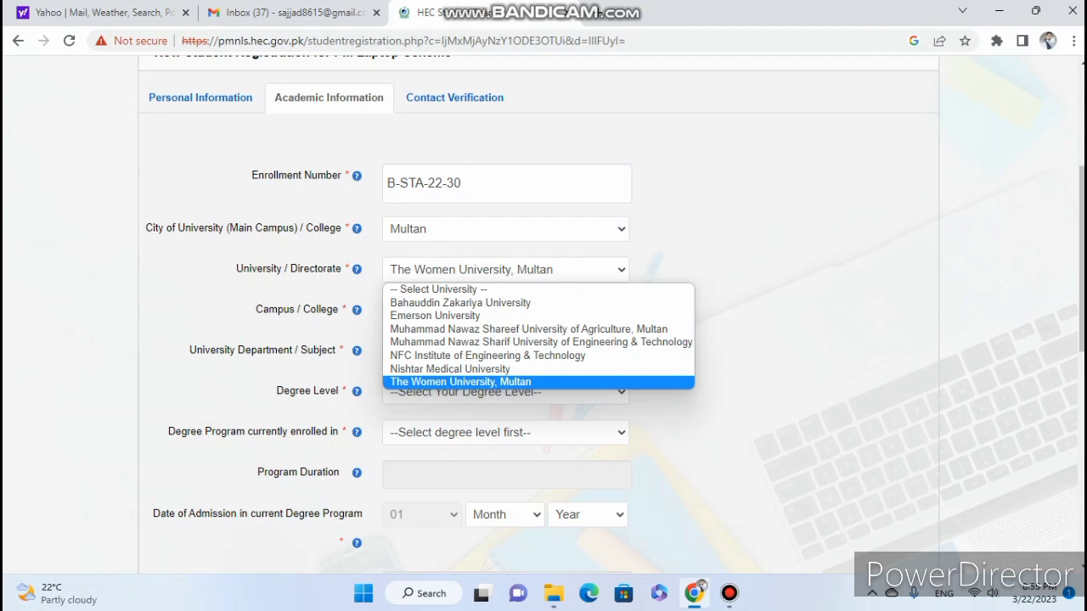
{"action": "key", "text": "Return"}
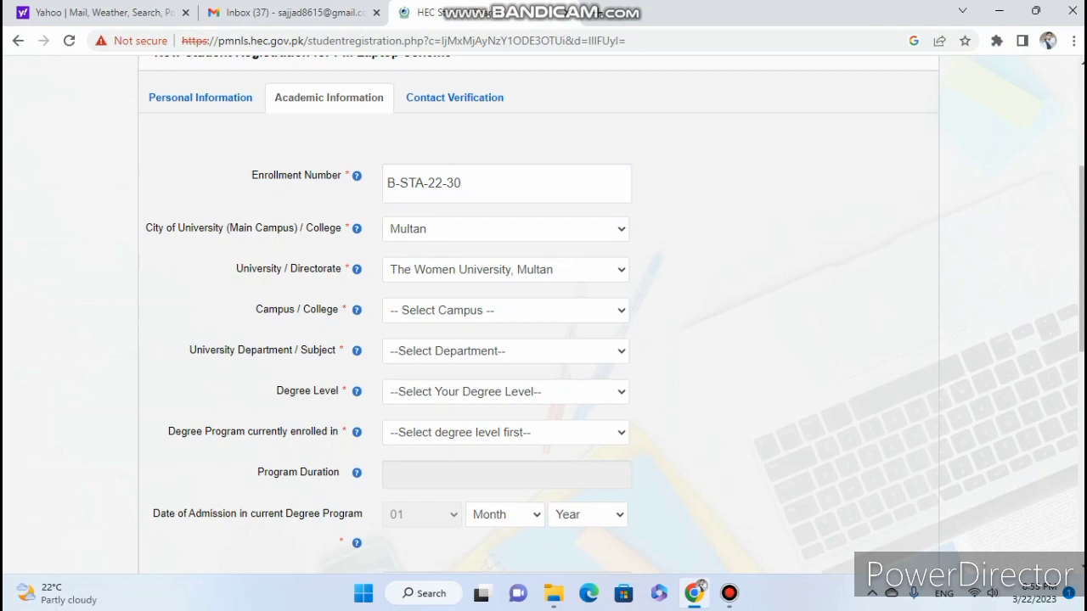
Set the campus to Main campus and the department to Education.
{"action": "left_click", "coordinate": [505, 310]}
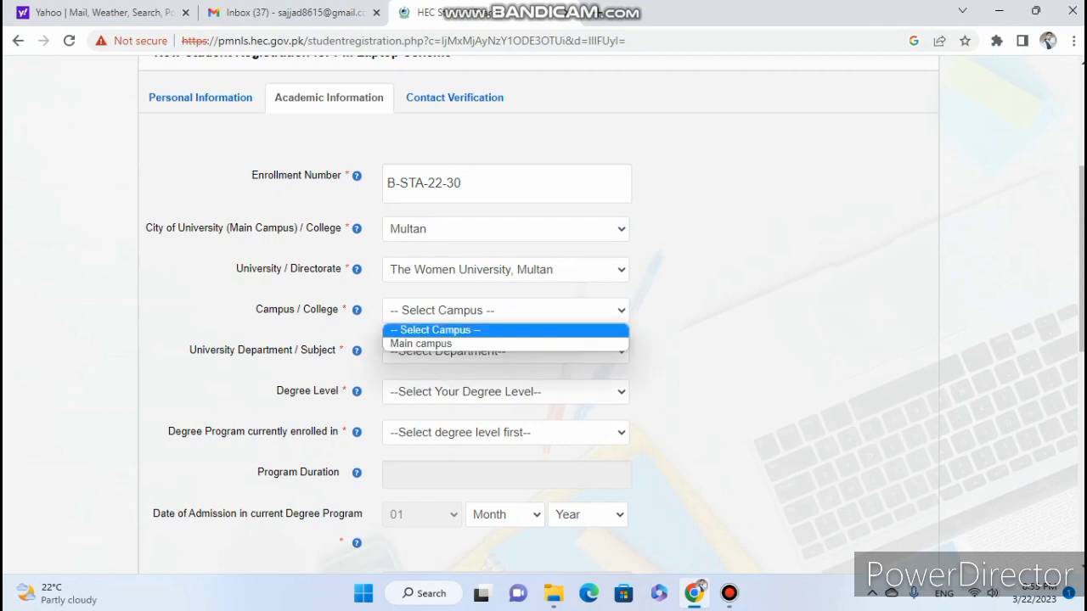
{"action": "key", "text": "Down"}
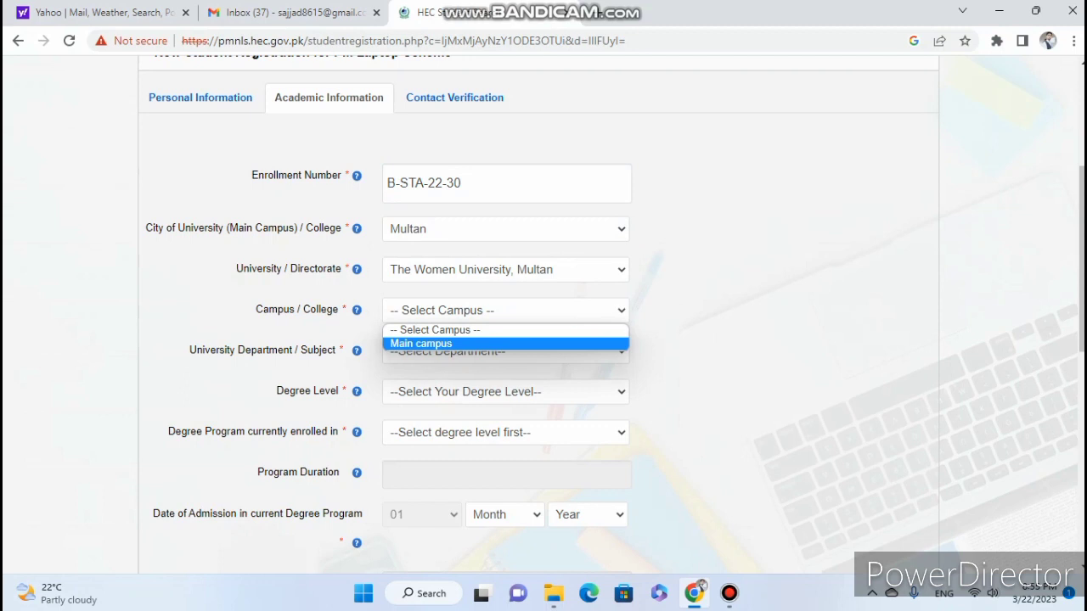
{"action": "key", "text": "Return"}
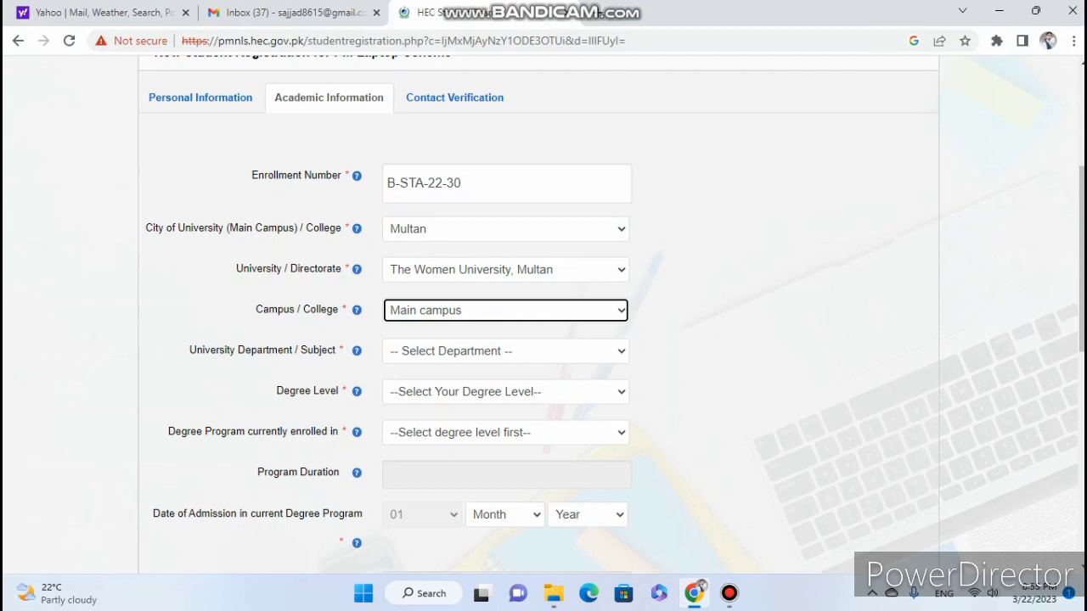
{"action": "key", "text": "Tab"}
{"action": "key", "text": "alt+Down"}
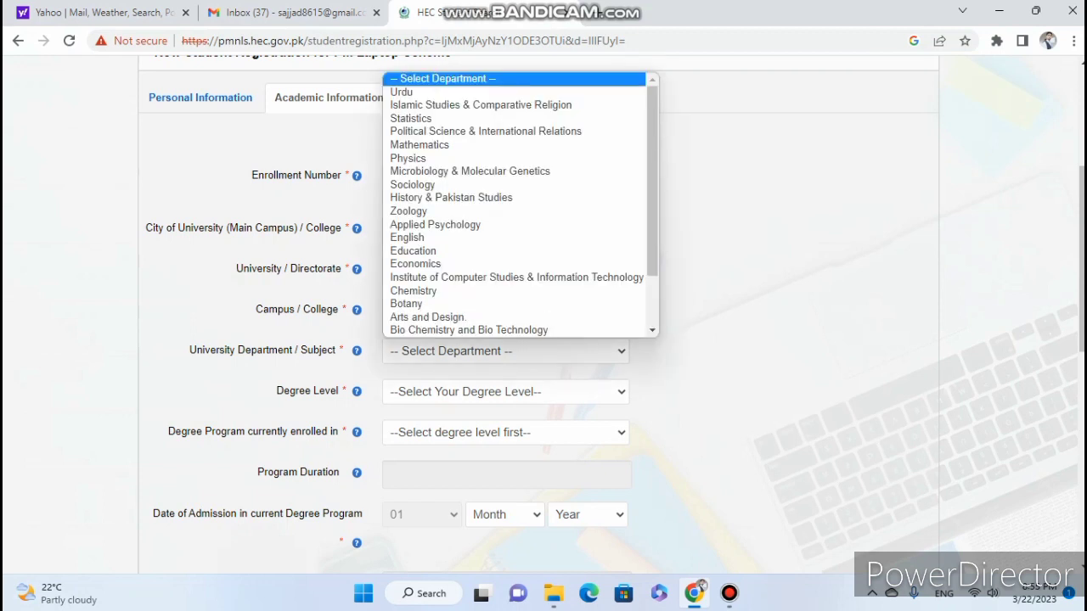
{"action": "key", "text": "Down"}
{"action": "key", "text": "Down"}
{"action": "key", "text": "Down"}
{"action": "key", "text": "Down"}
{"action": "key", "text": "Down"}
{"action": "key", "text": "Down"}
{"action": "key", "text": "Down"}
{"action": "key", "text": "Down"}
{"action": "key", "text": "Down"}
{"action": "key", "text": "Down"}
{"action": "key", "text": "Down"}
{"action": "key", "text": "Down"}
{"action": "key", "text": "Down"}
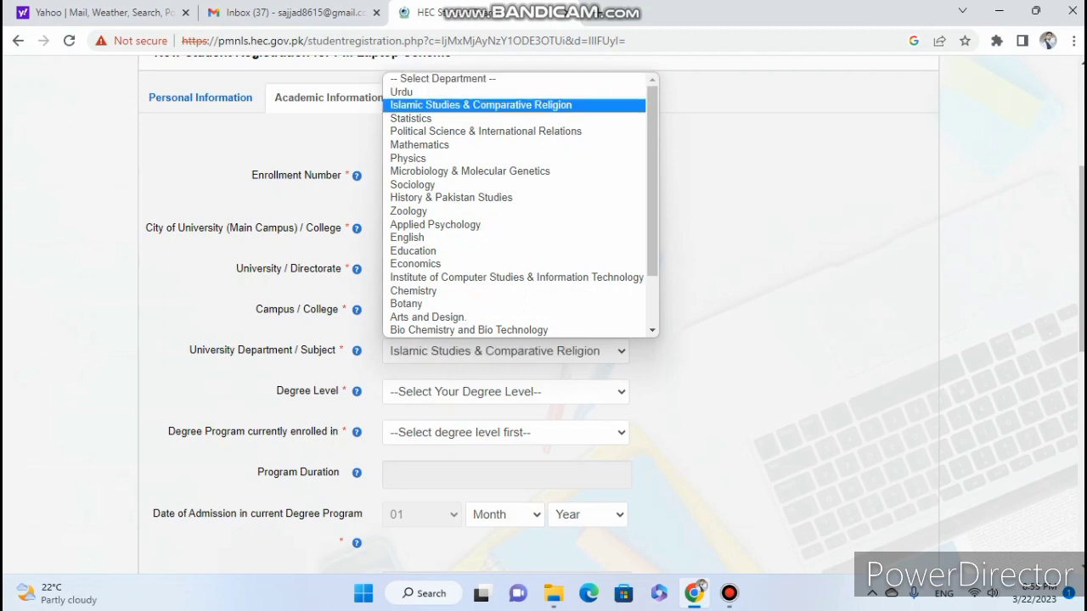
{"action": "key", "text": "Down"}
{"action": "key", "text": "Up"}
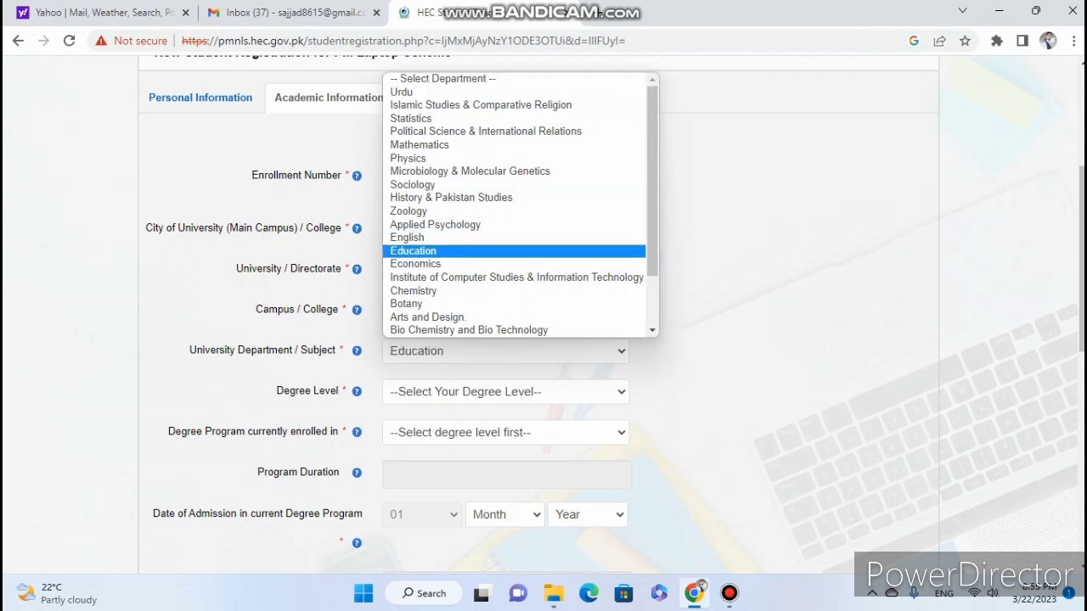
{"action": "key", "text": "Return"}
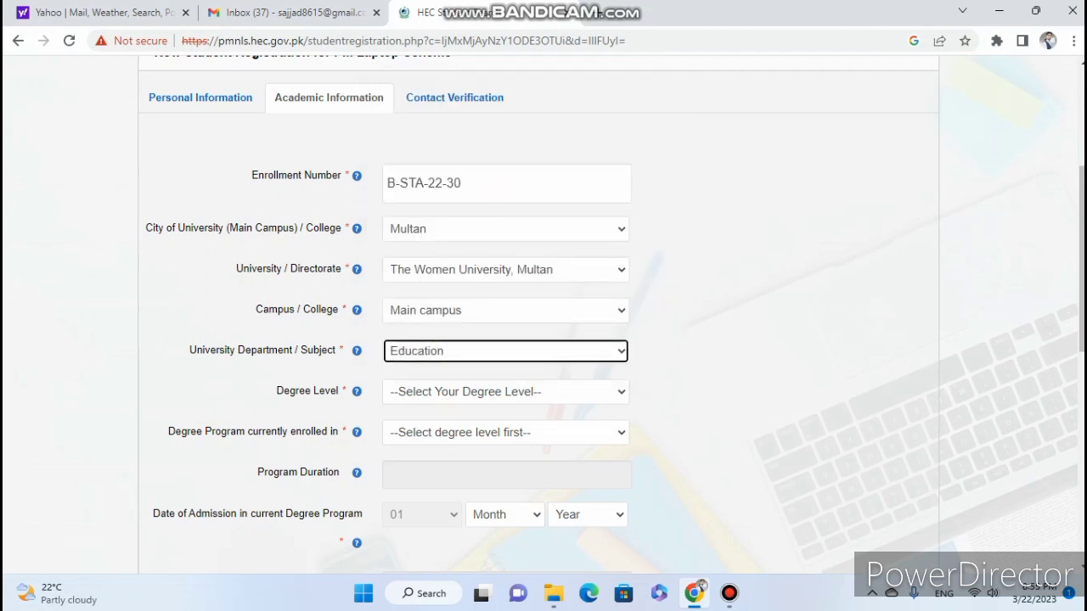
Set the degree level to Bachelor/ Masters (16 years) and the degree program to BS (Hons).
{"action": "key", "text": "Tab"}
{"action": "key", "text": "alt+Down"}
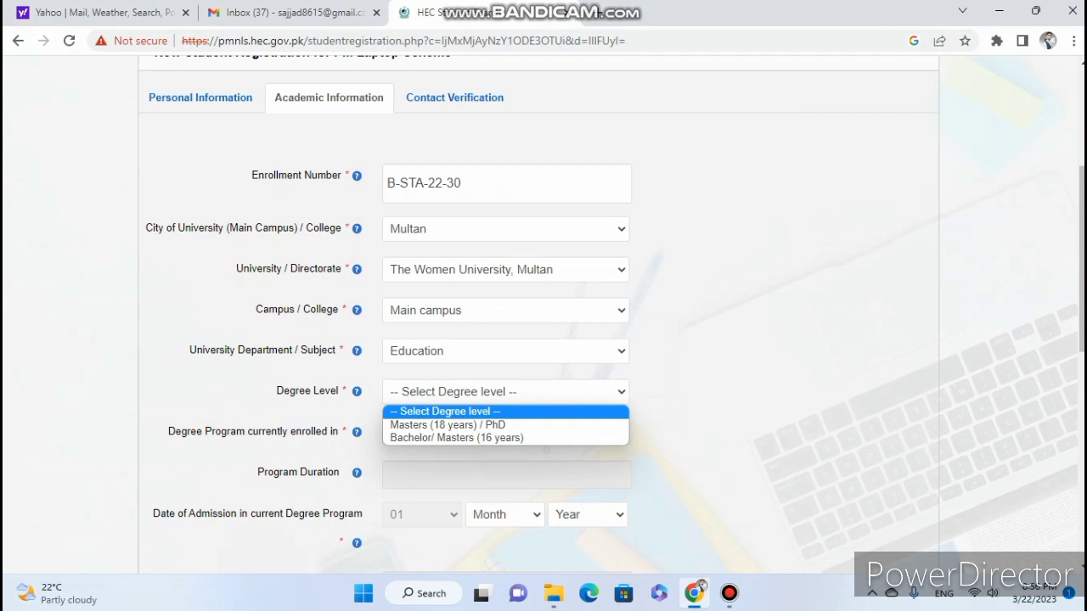
{"action": "key", "text": "Down"}
{"action": "key", "text": "Down"}
{"action": "key", "text": "Return"}
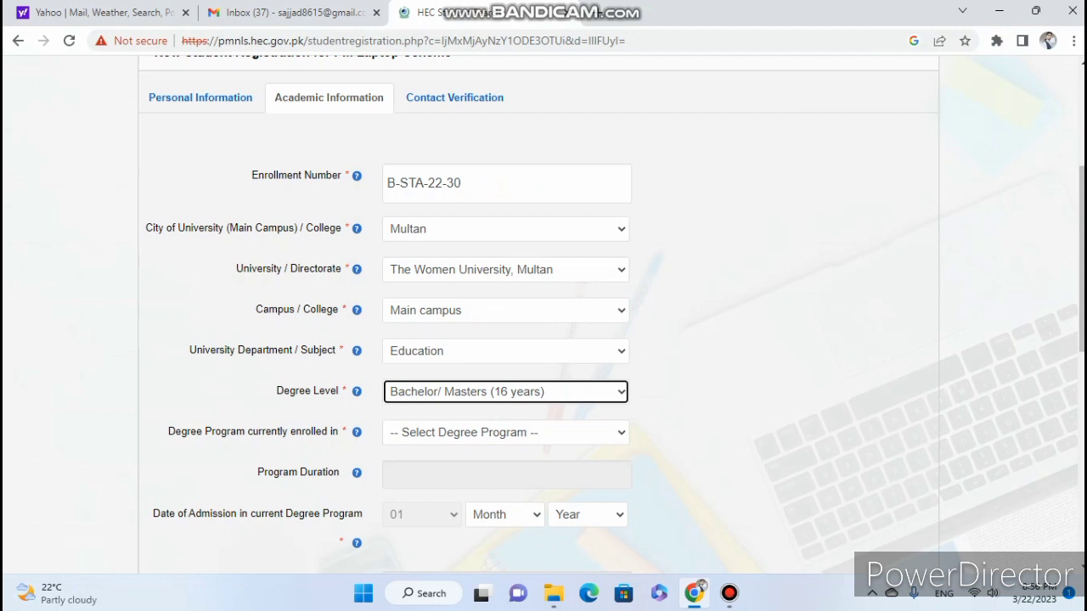
{"action": "left_click", "coordinate": [505, 432]}
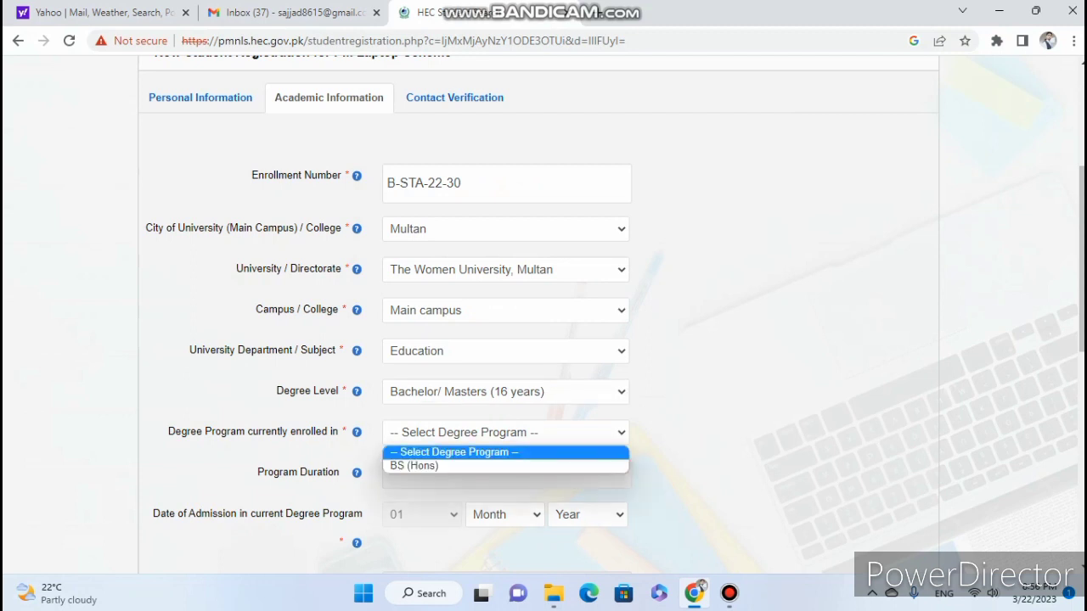
{"action": "key", "text": "Down"}
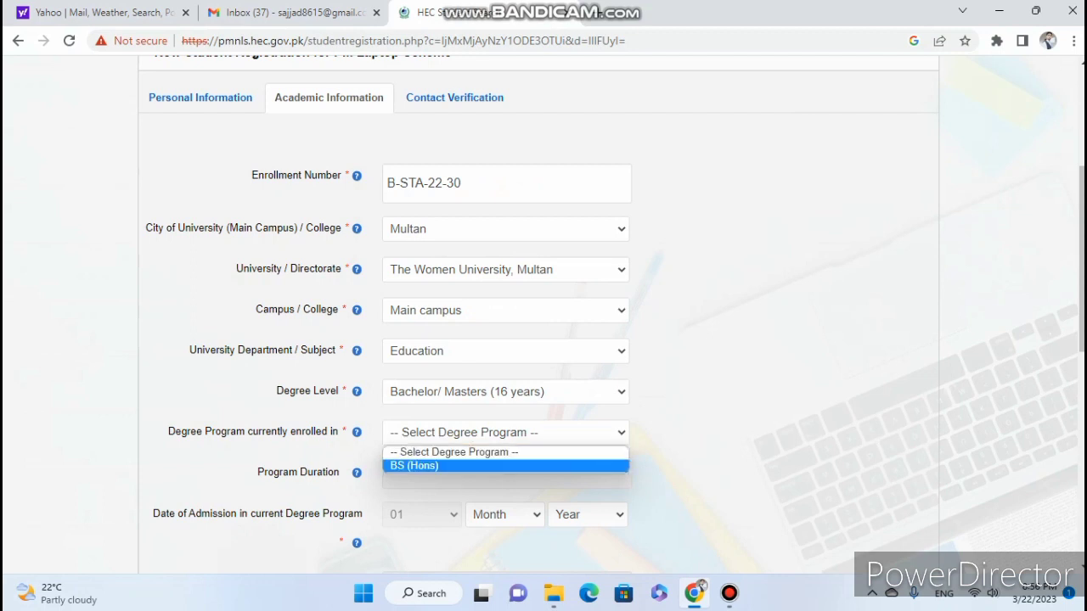
{"action": "key", "text": "Return"}
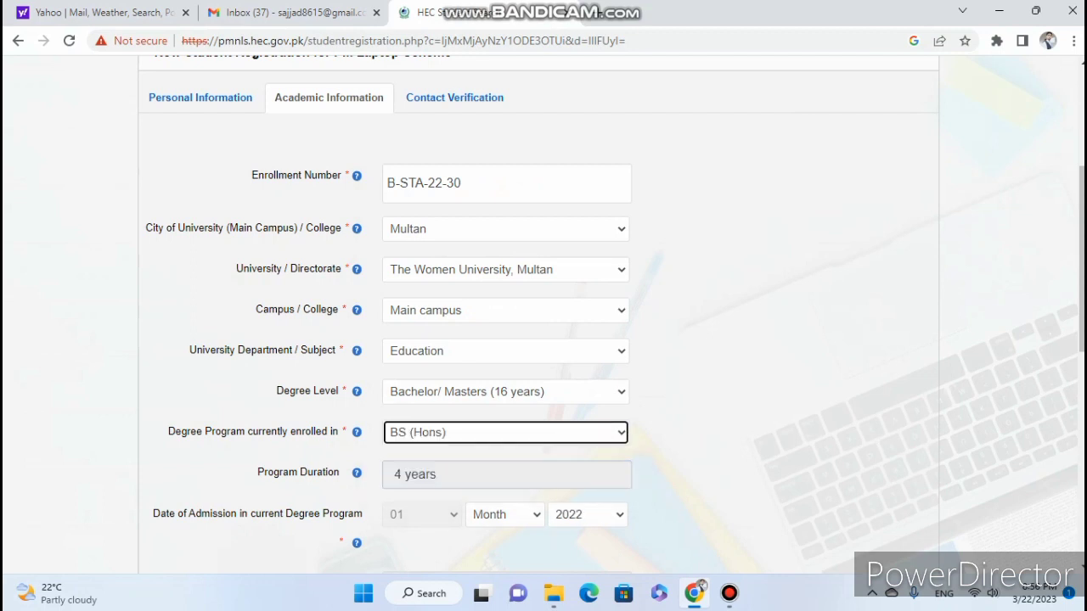
{"action": "key", "text": "Tab"}
Set the admission date to August 2022, correcting the year from 2021.
{"action": "scroll", "coordinate": [543, 314], "scroll_direction": "down", "scroll_amount": 1}
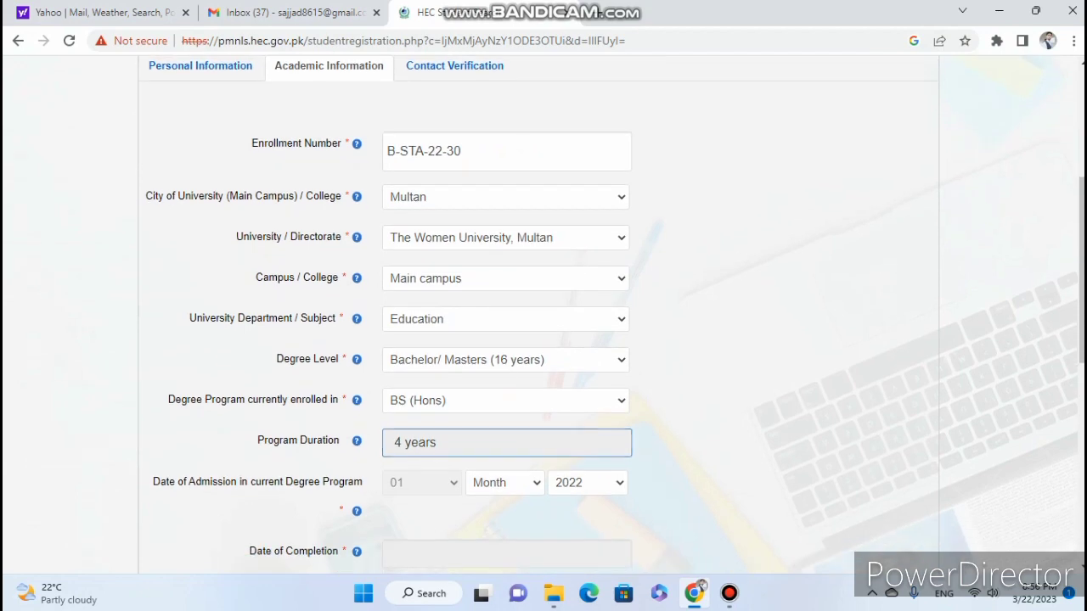
{"action": "scroll", "coordinate": [543, 314], "scroll_direction": "down", "scroll_amount": 1}
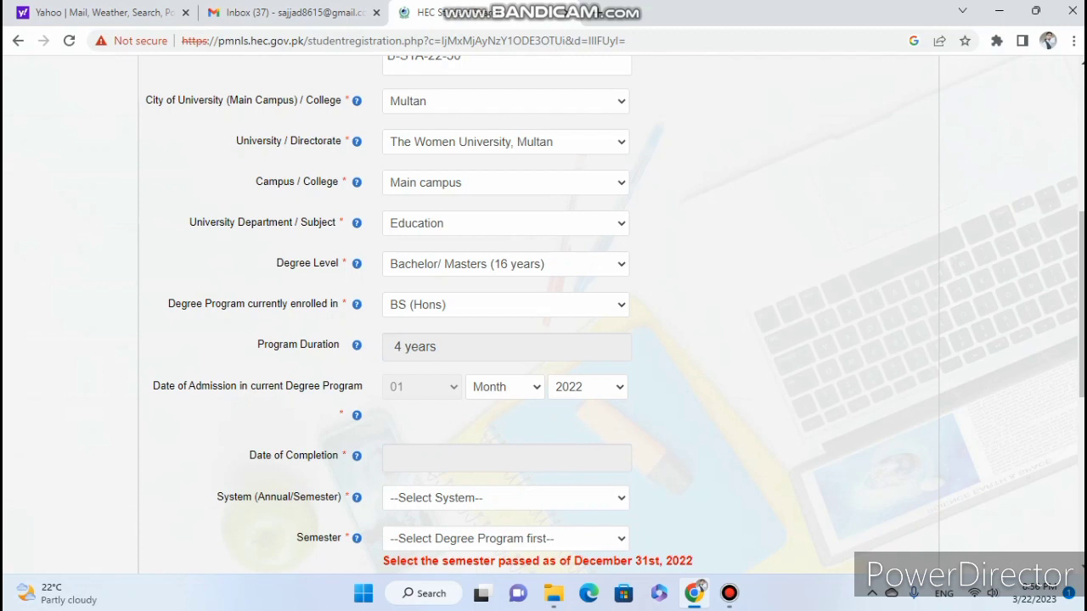
{"action": "key", "text": "Tab"}
{"action": "key", "text": "alt+Down"}
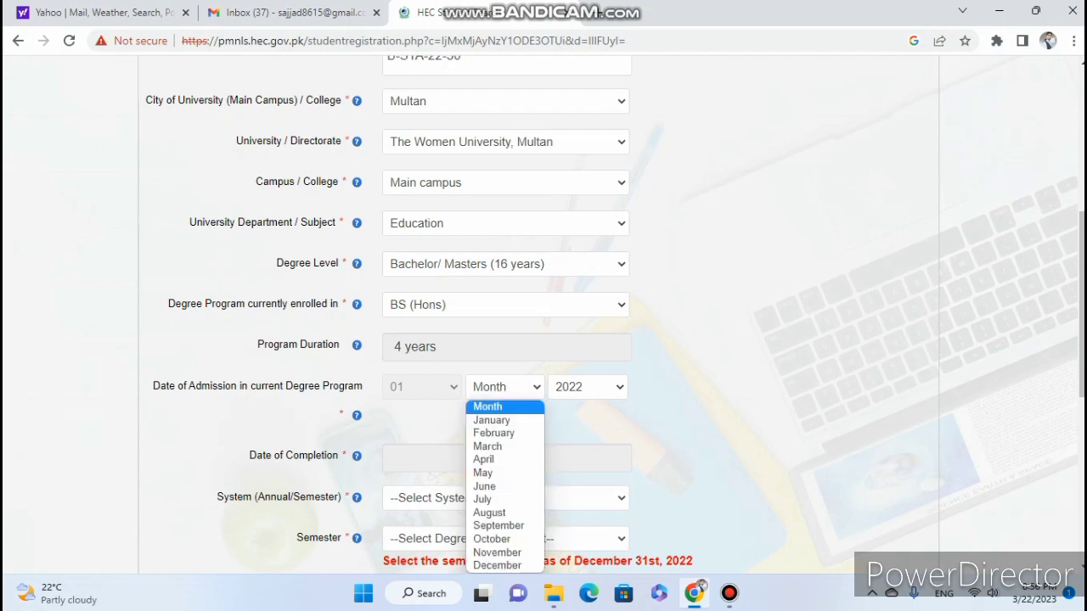
{"action": "key", "text": "Down"}
{"action": "key", "text": "Down"}
{"action": "key", "text": "Down"}
{"action": "key", "text": "Down"}
{"action": "key", "text": "Down"}
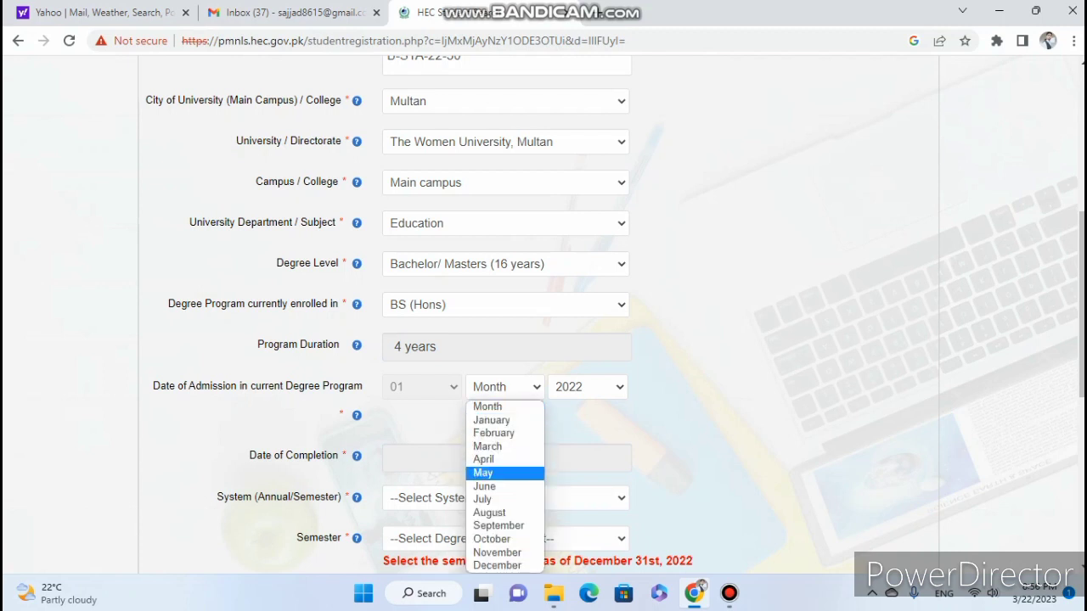
{"action": "key", "text": "Down"}
{"action": "key", "text": "Down"}
{"action": "key", "text": "Down"}
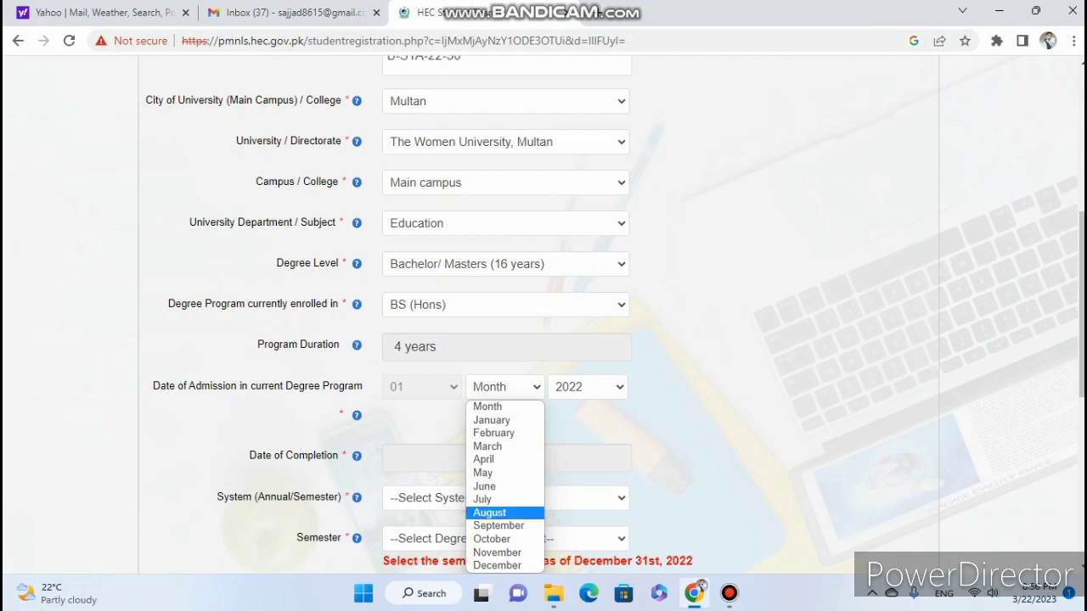
{"action": "key", "text": "Return"}
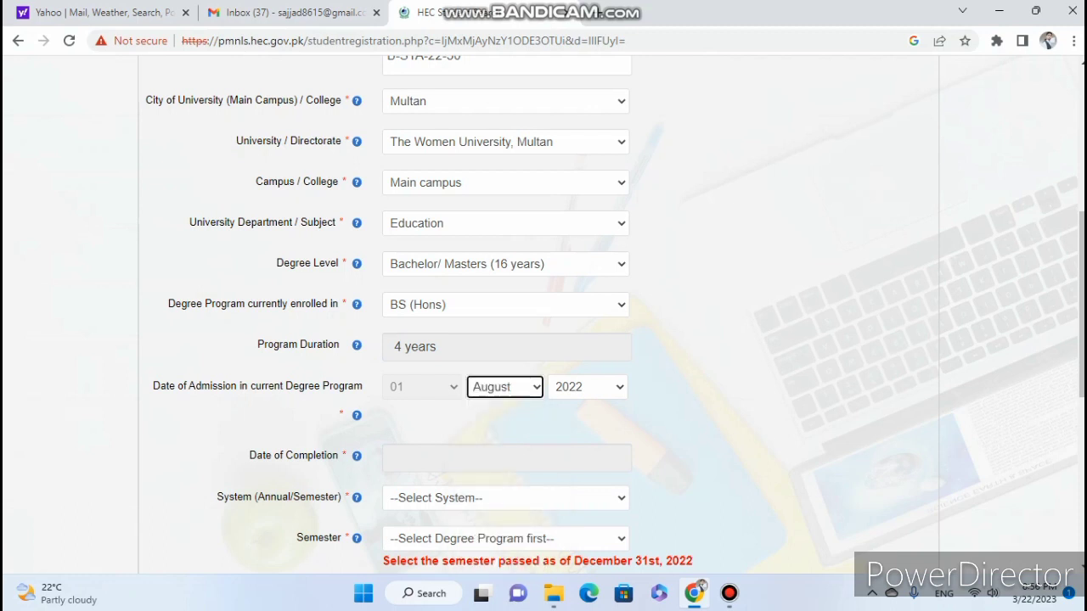
{"action": "key", "text": "Tab"}
{"action": "key", "text": "alt+Down"}
{"action": "key", "text": "Down"}
{"action": "key", "text": "Down"}
{"action": "key", "text": "Up"}
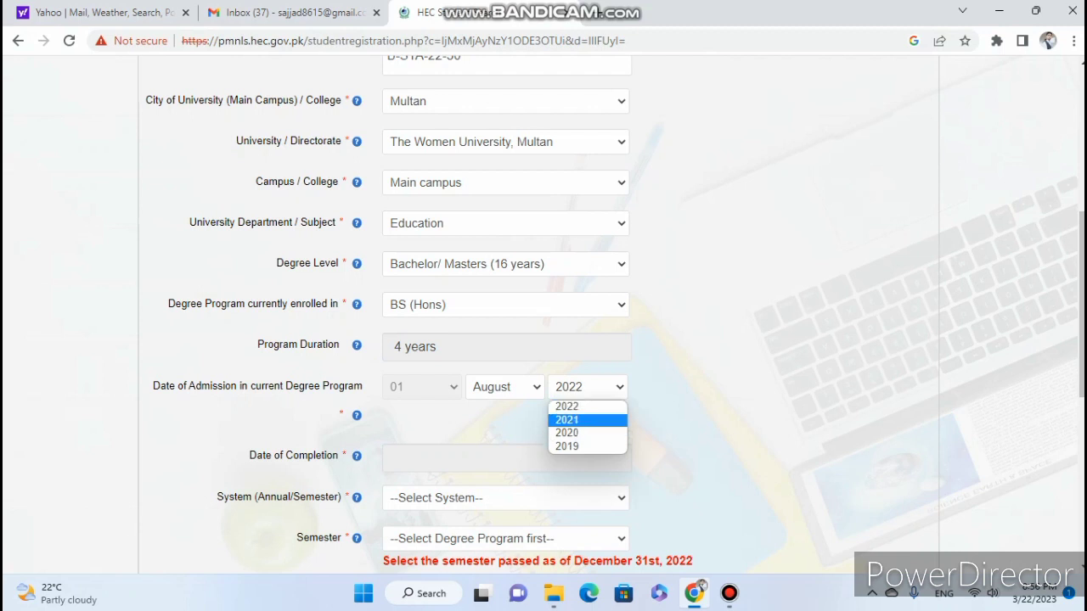
{"action": "key", "text": "Return"}
{"action": "key", "text": "alt+Down"}
{"action": "key", "text": "Up"}
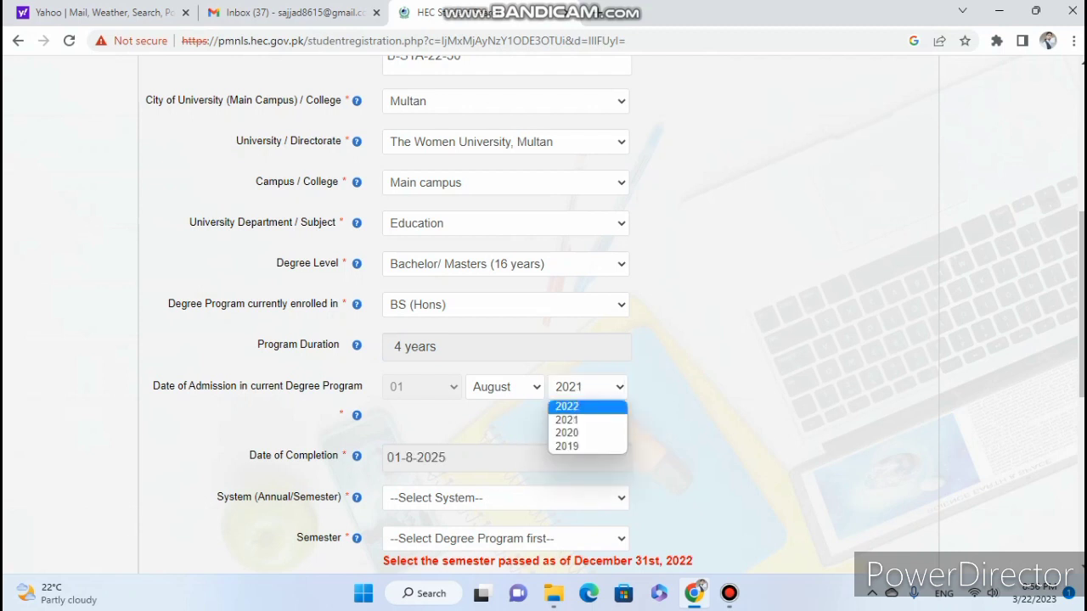
{"action": "key", "text": "Return"}
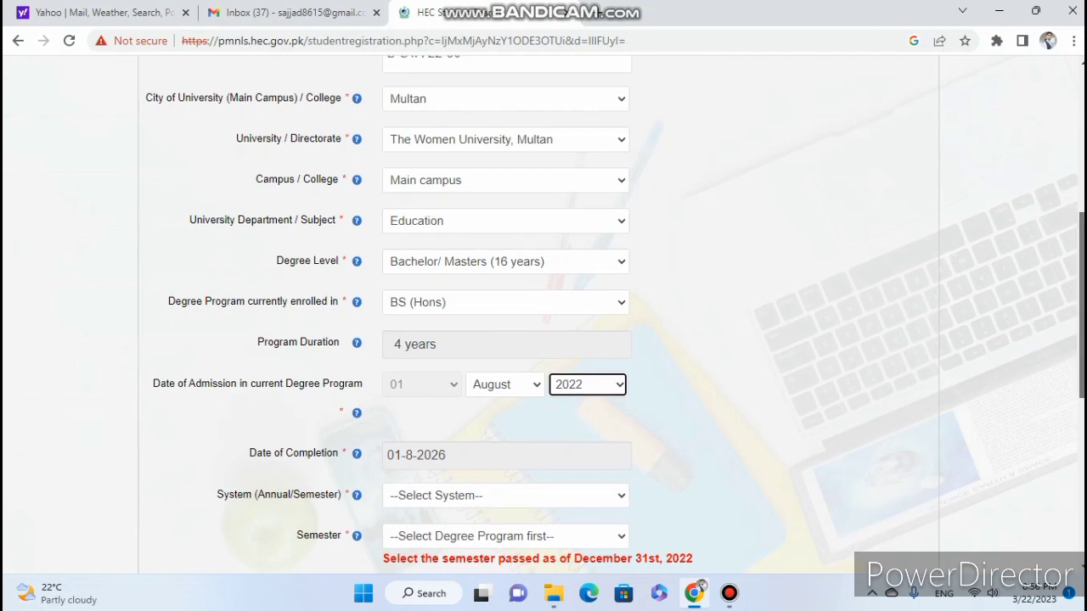
{"action": "scroll", "coordinate": [615, 314], "scroll_direction": "down", "scroll_amount": 1}
Choose Semester System and set the semester passed to Semester 2.
{"action": "key", "text": "Tab"}
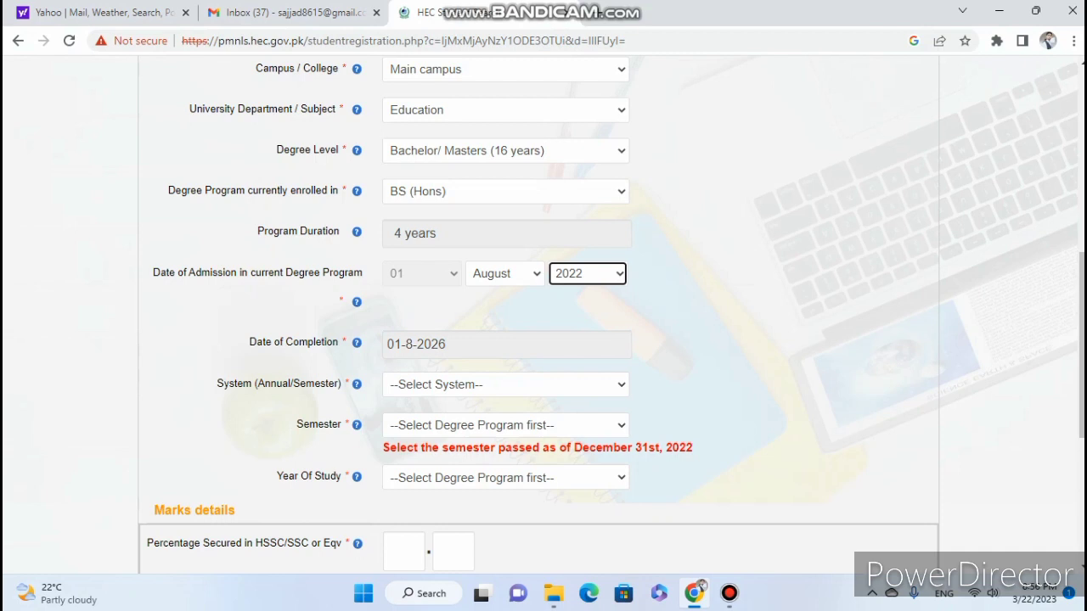
{"action": "left_click", "coordinate": [505, 384]}
{"action": "key", "text": "Down"}
{"action": "key", "text": "Down"}
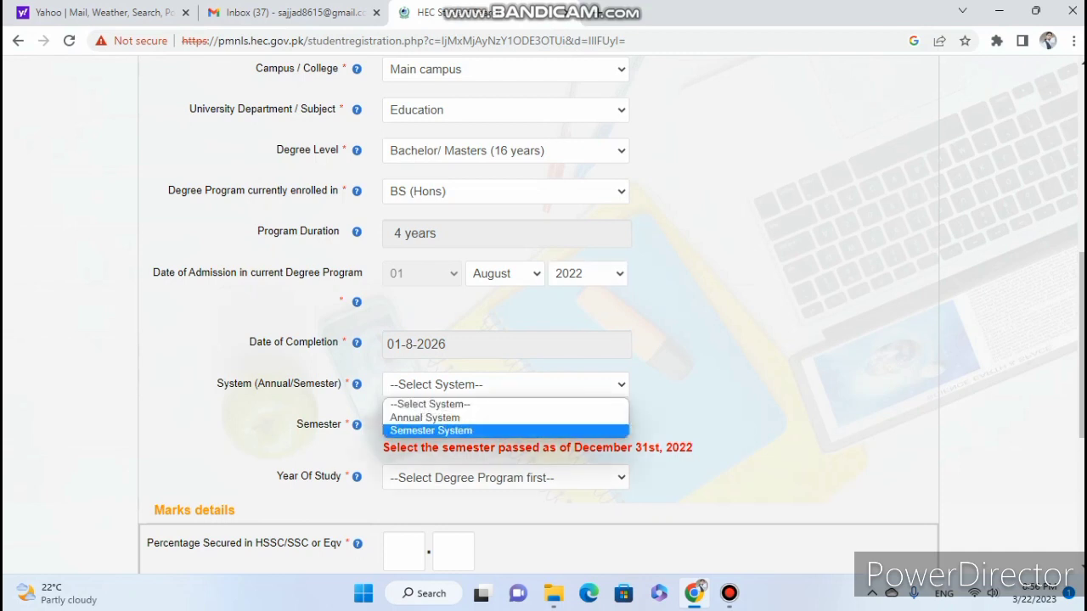
{"action": "key", "text": "Return"}
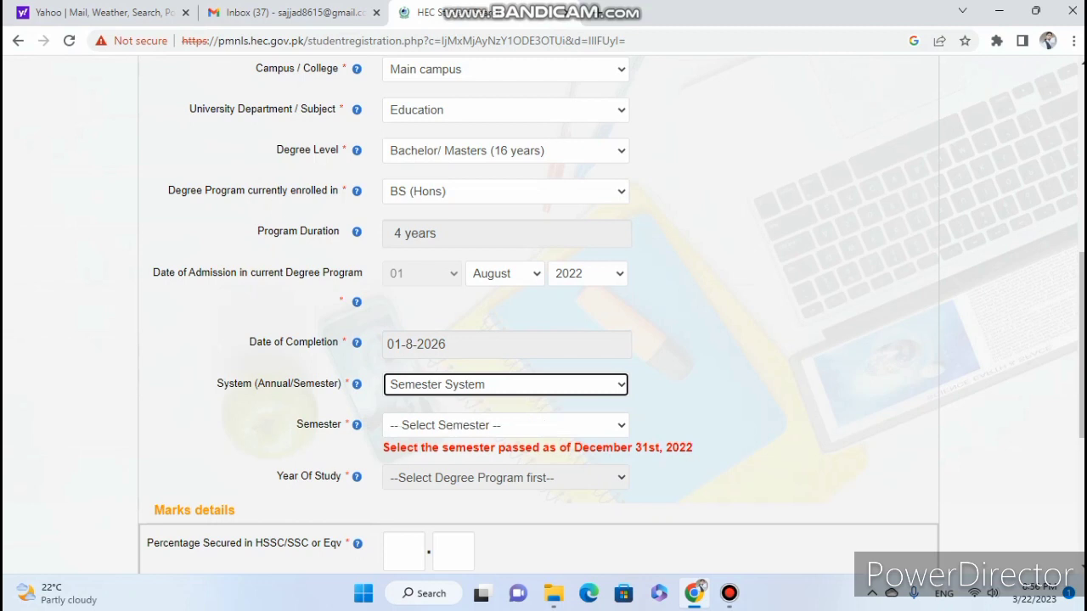
{"action": "key", "text": "alt+Down"}
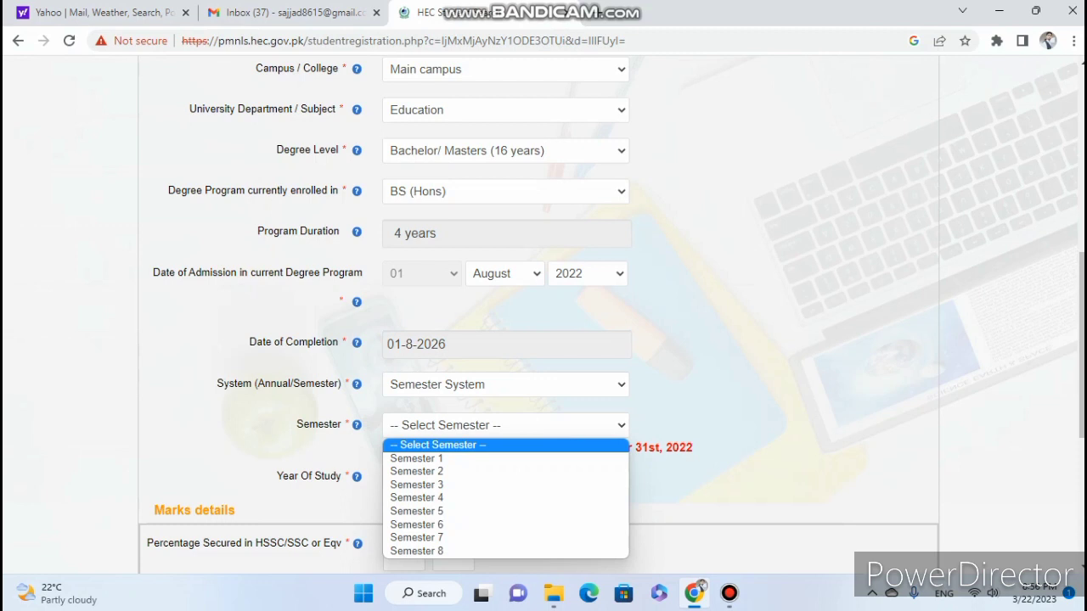
{"action": "key", "text": "Down"}
{"action": "key", "text": "Down"}
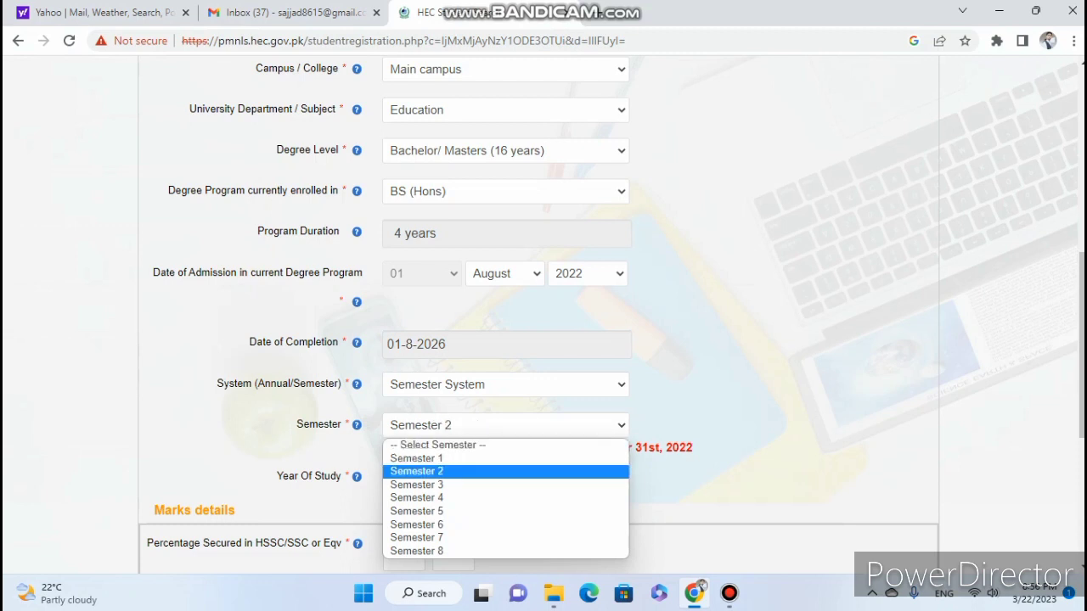
{"action": "key", "text": "Down"}
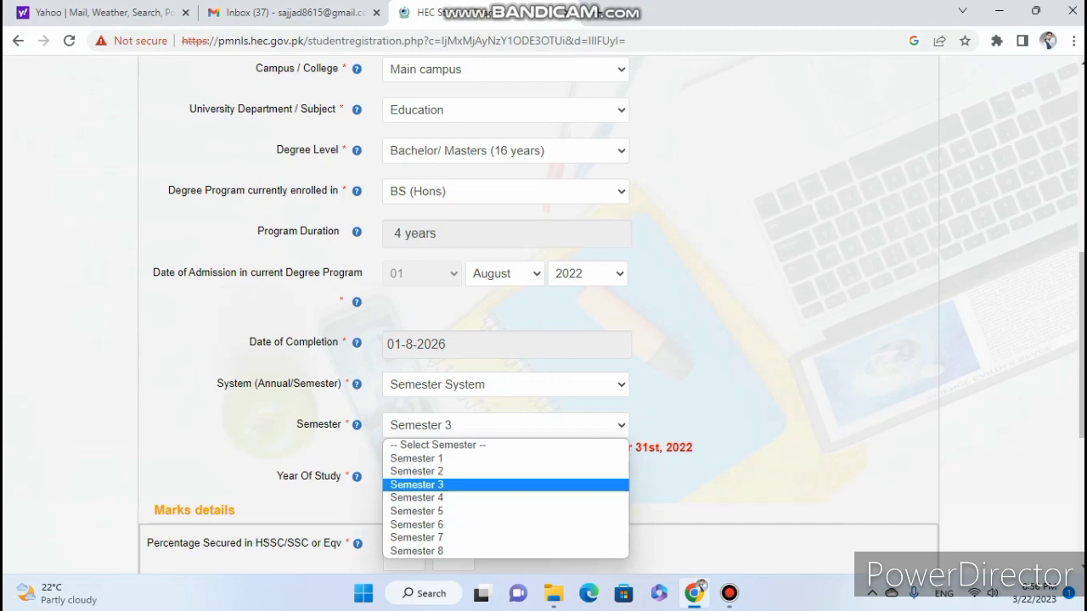
{"action": "key", "text": "Return"}
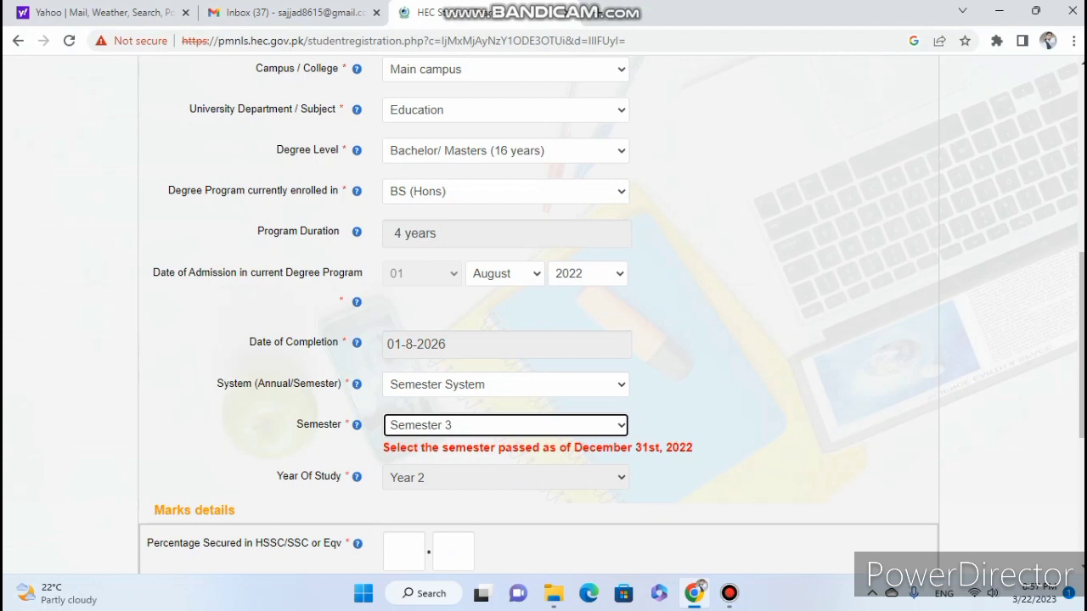
{"action": "key", "text": "alt+Down"}
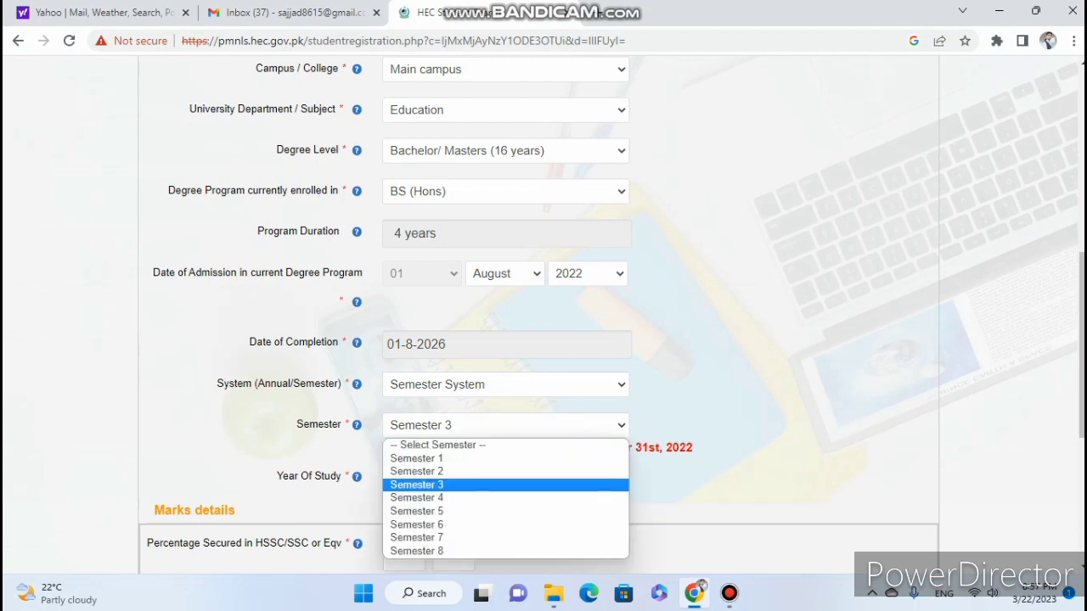
{"action": "key", "text": "Up"}
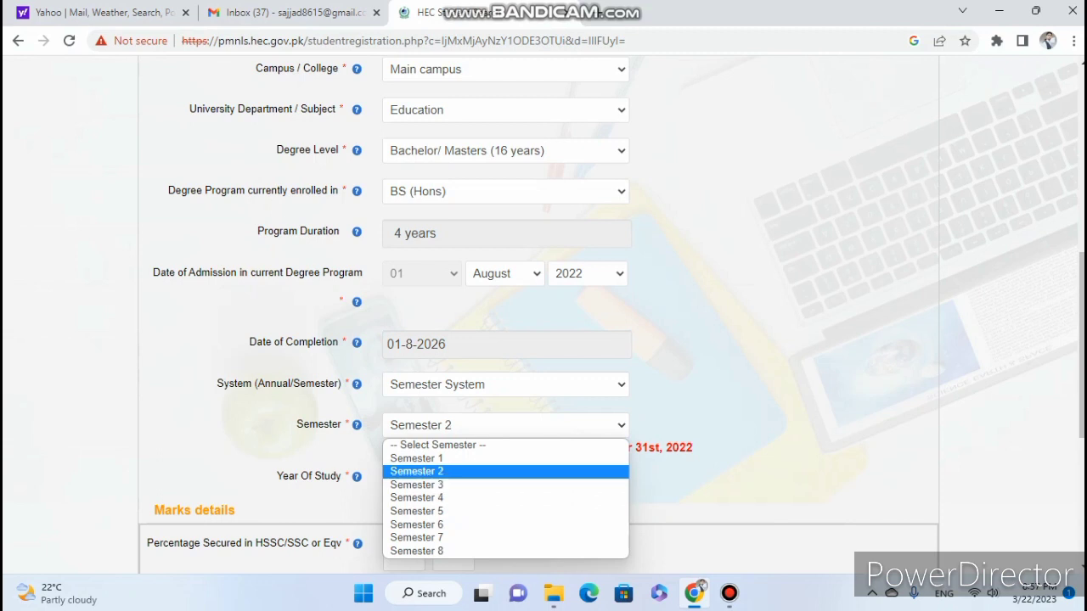
{"action": "key", "text": "Return"}
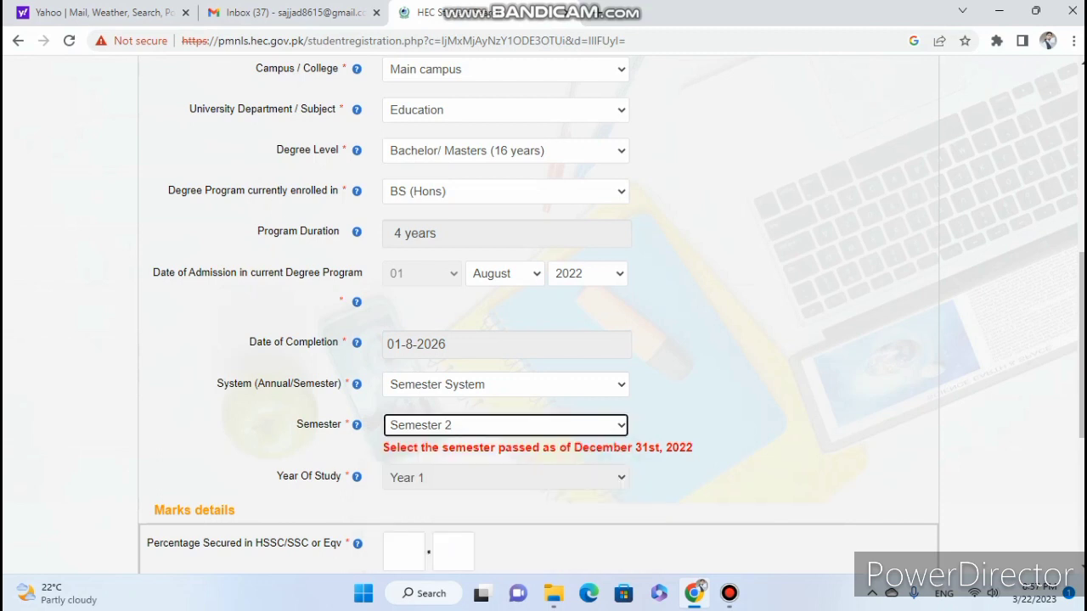
{"action": "key", "text": "Tab"}
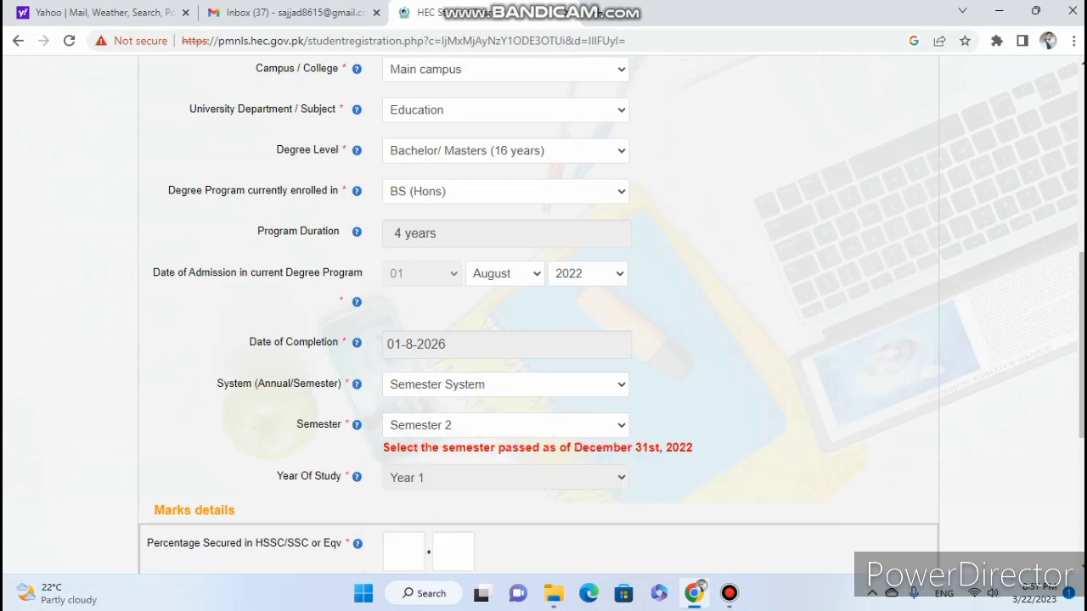
{"action": "scroll", "coordinate": [543, 314], "scroll_direction": "down", "scroll_amount": 3}
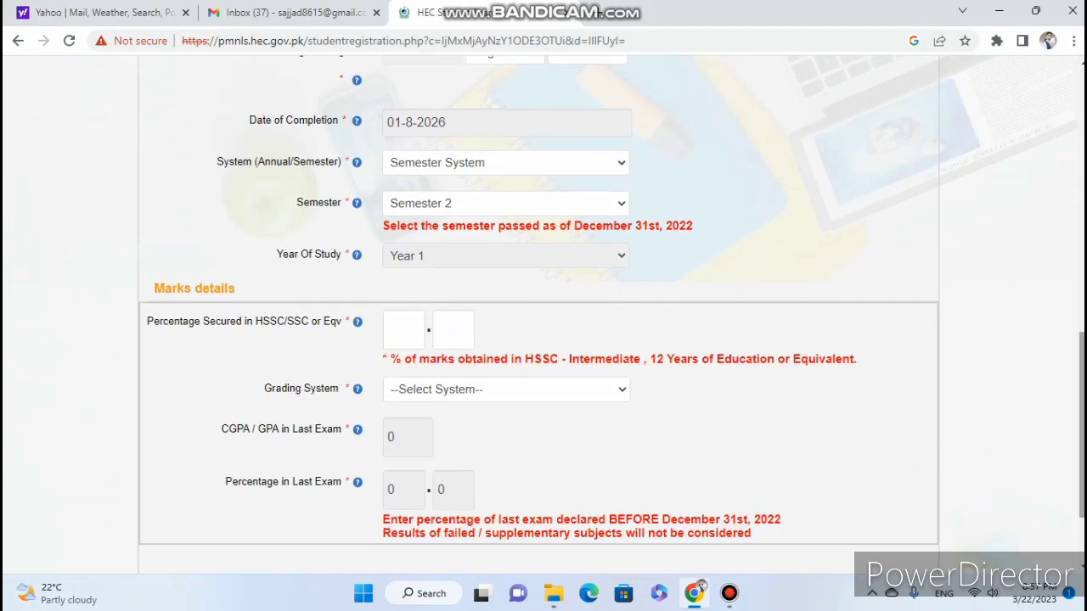
Enter the HSSC percentage as 70.90, correcting the mistyped decimal part.
{"action": "left_click", "coordinate": [403, 330]}
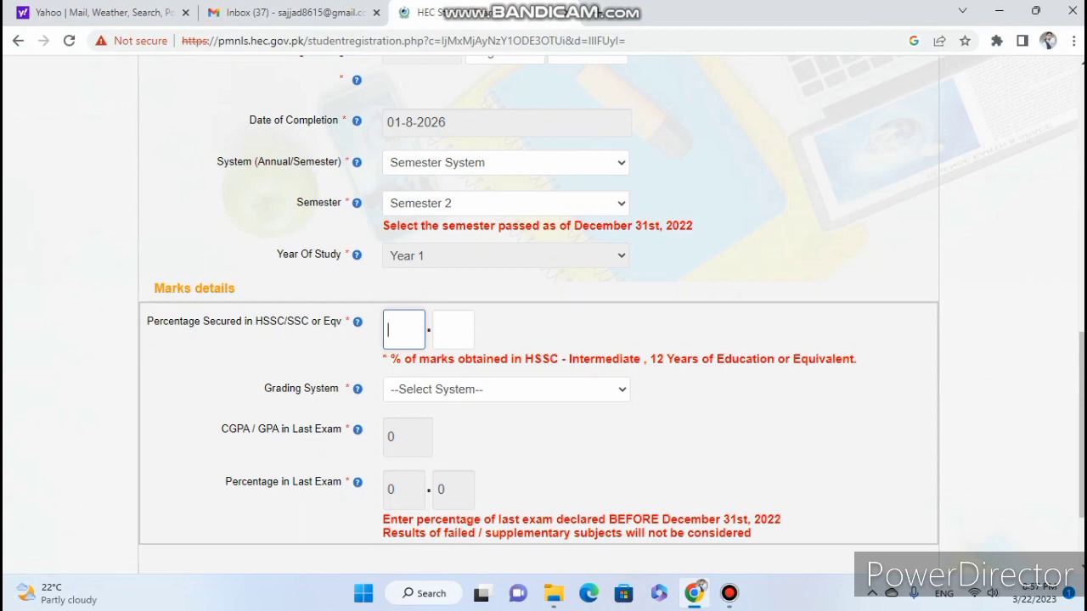
{"action": "type", "text": "70"}
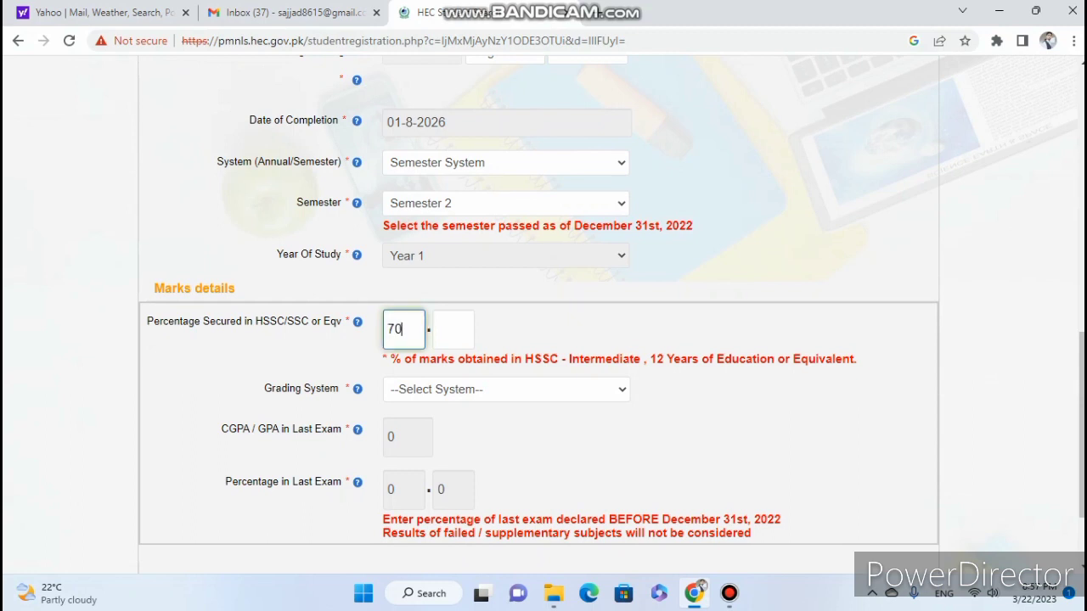
{"action": "left_click", "coordinate": [453, 329]}
{"action": "type", "text": "82"}
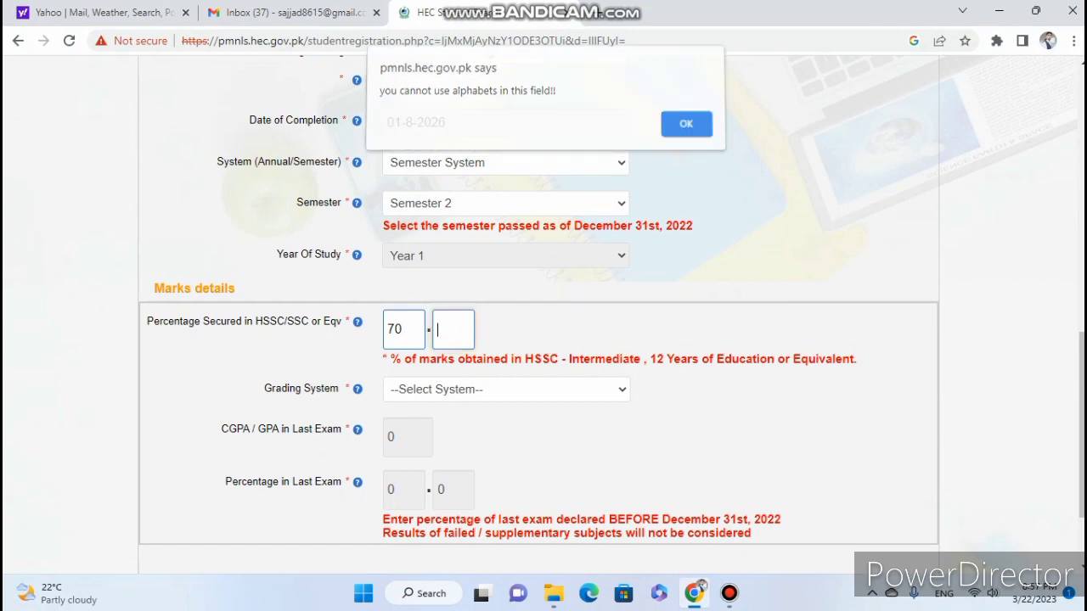
{"action": "key", "text": "Return"}
{"action": "type", "text": "90"}
{"action": "key", "text": "Tab"}
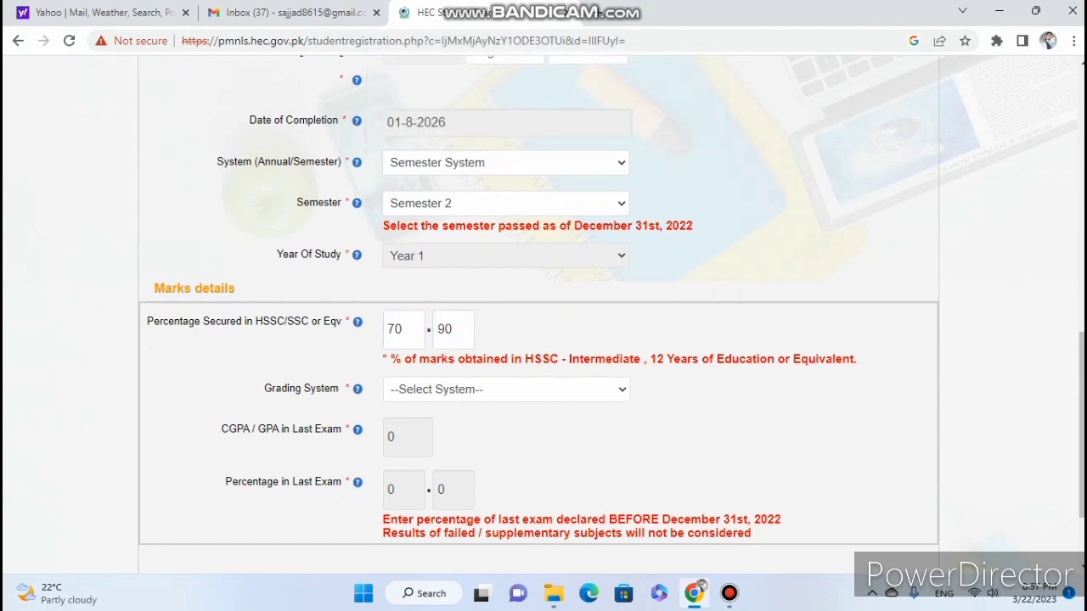
Set Grading System to CGPA System and enter a CGPA of 3.79.
{"action": "key", "text": "space"}
{"action": "key", "text": "Down"}
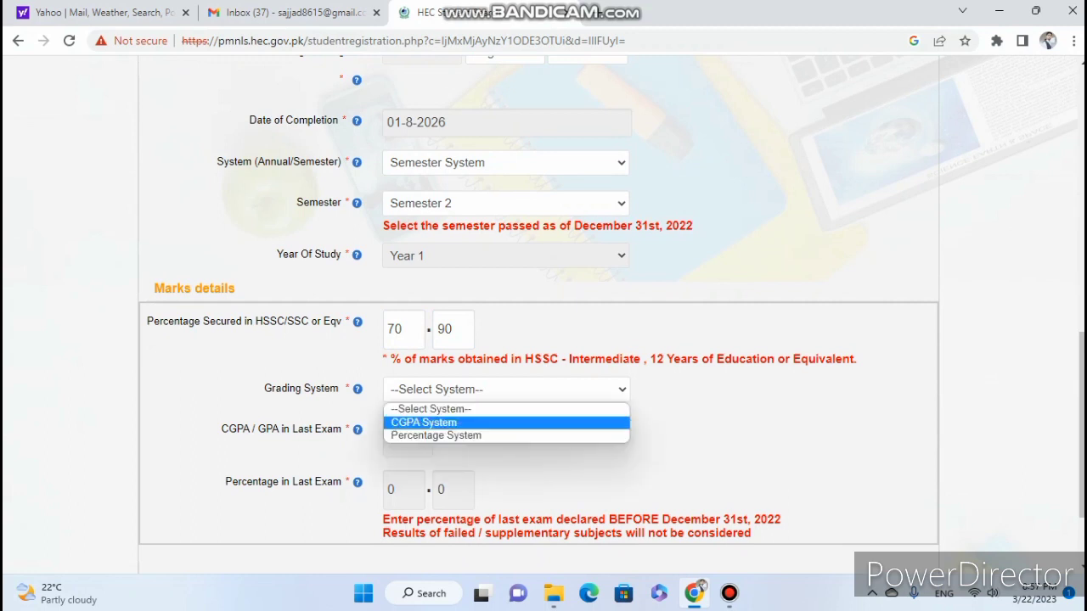
{"action": "key", "text": "Return"}
{"action": "key", "text": "Tab"}
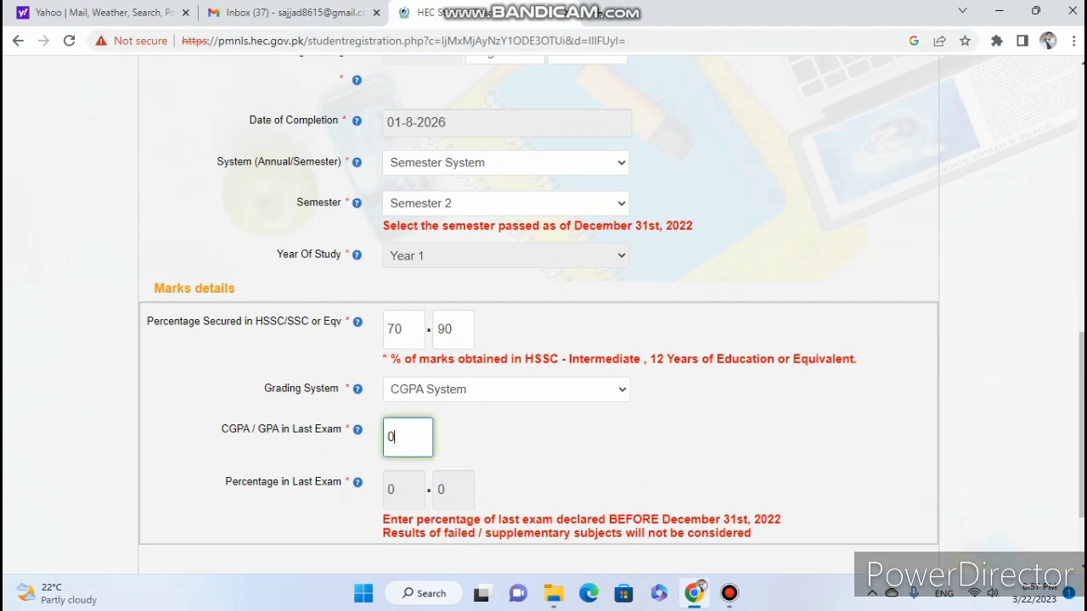
{"action": "key", "text": "BackSpace"}
{"action": "type", "text": "3"}
{"action": "type", "text": "0"}
{"action": "key", "text": "BackSpace"}
{"action": "type", "text": "79"}
{"action": "key", "text": "Tab"}
Advance the registration form to the next step.
{"action": "scroll", "coordinate": [538, 340], "scroll_direction": "down", "scroll_amount": 3}
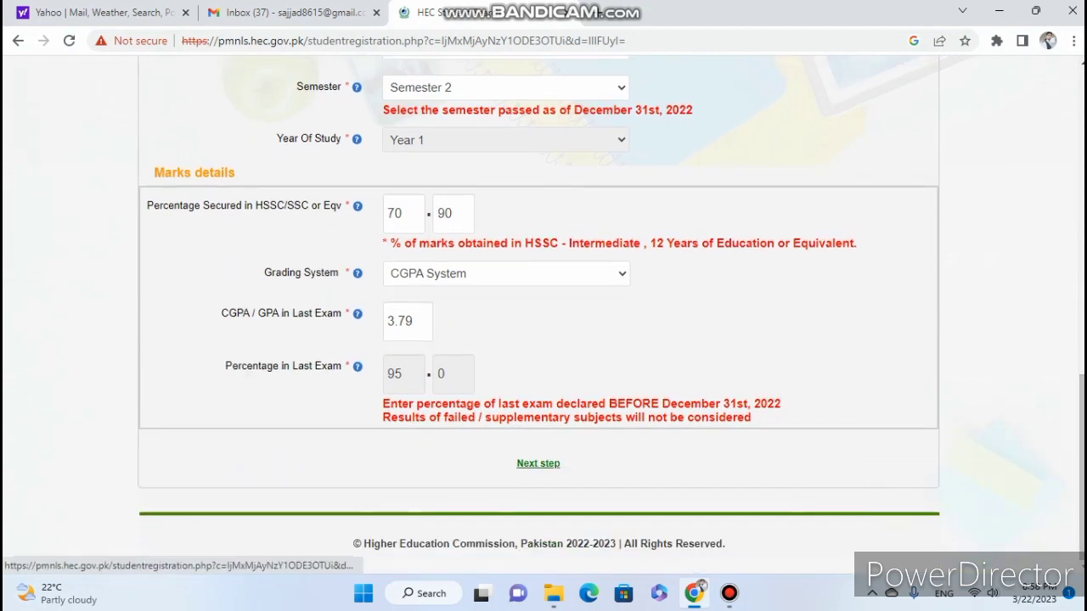
{"action": "key", "text": "Return"}
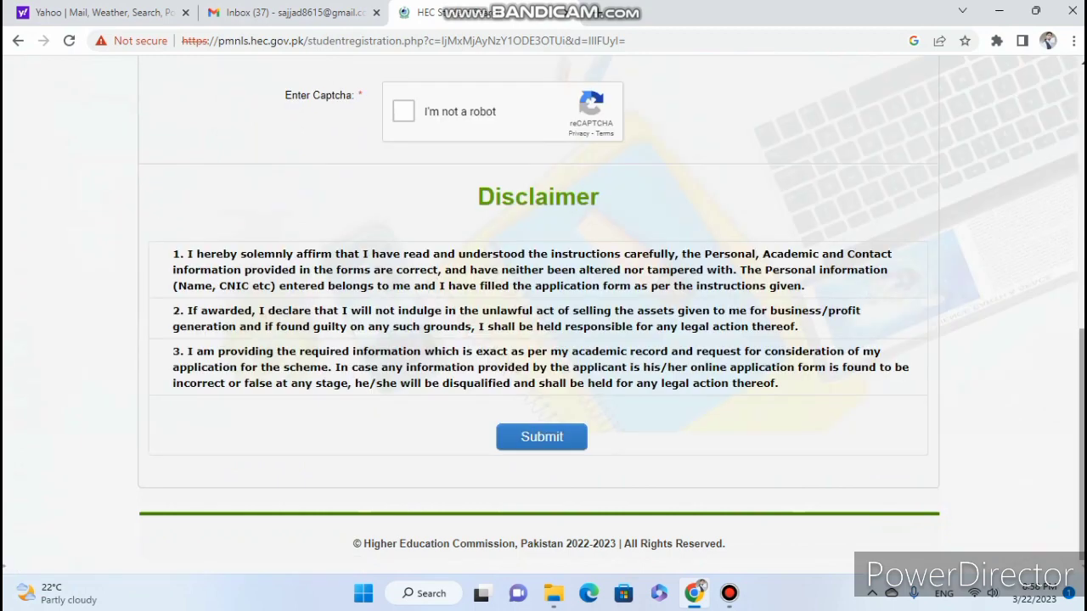
{"action": "scroll", "coordinate": [543, 339], "scroll_direction": "up", "scroll_amount": 10}
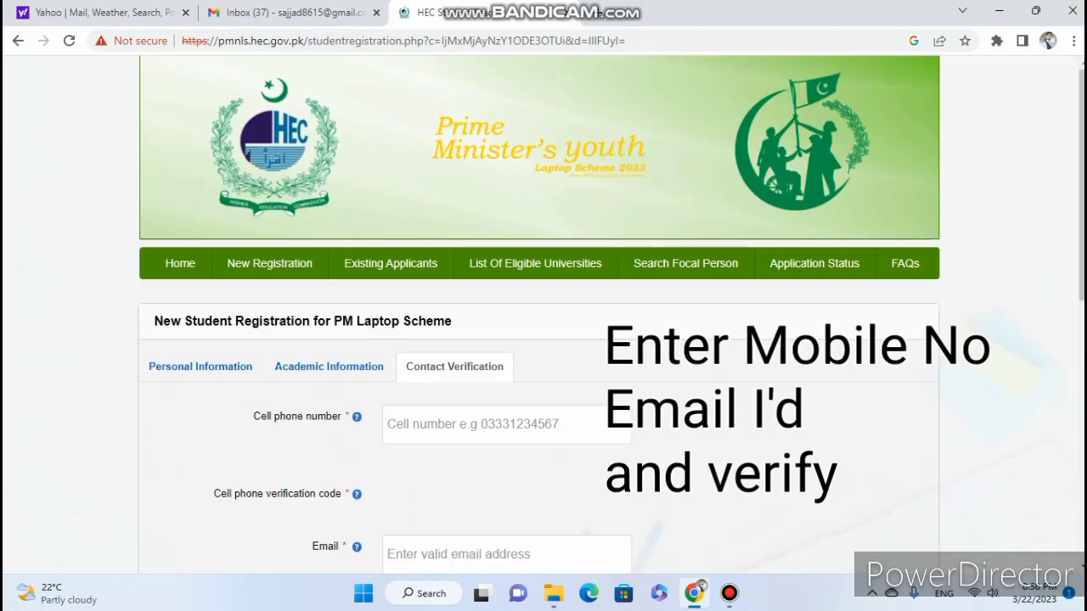
Enter an 11-digit mobile number in Cell phone number, re-entering it after the first is rejected.
{"action": "scroll", "coordinate": [543, 340], "scroll_direction": "down", "scroll_amount": 2}
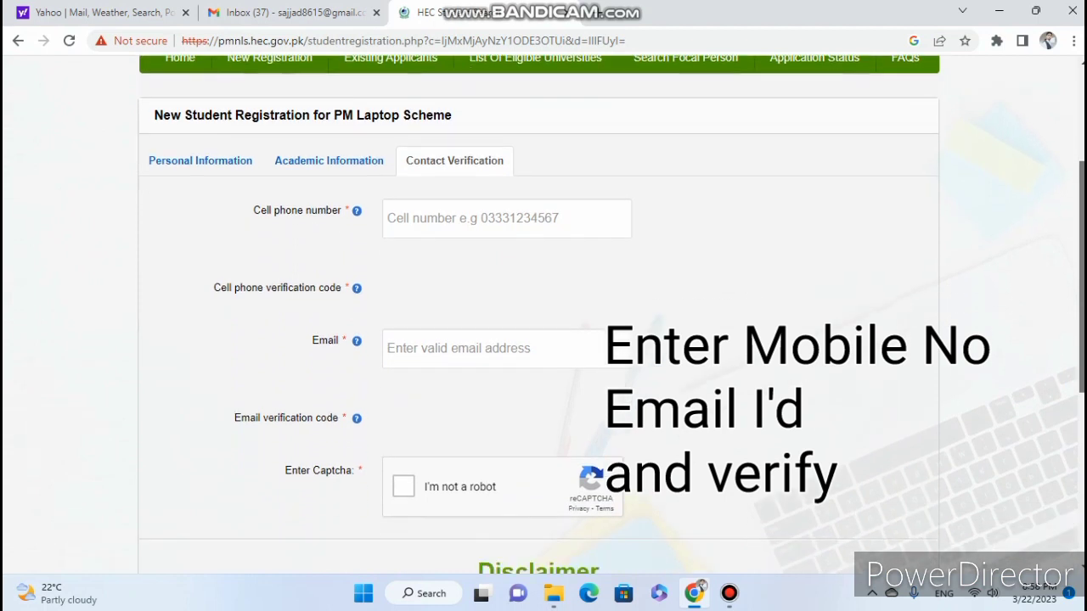
{"action": "left_click", "coordinate": [507, 218]}
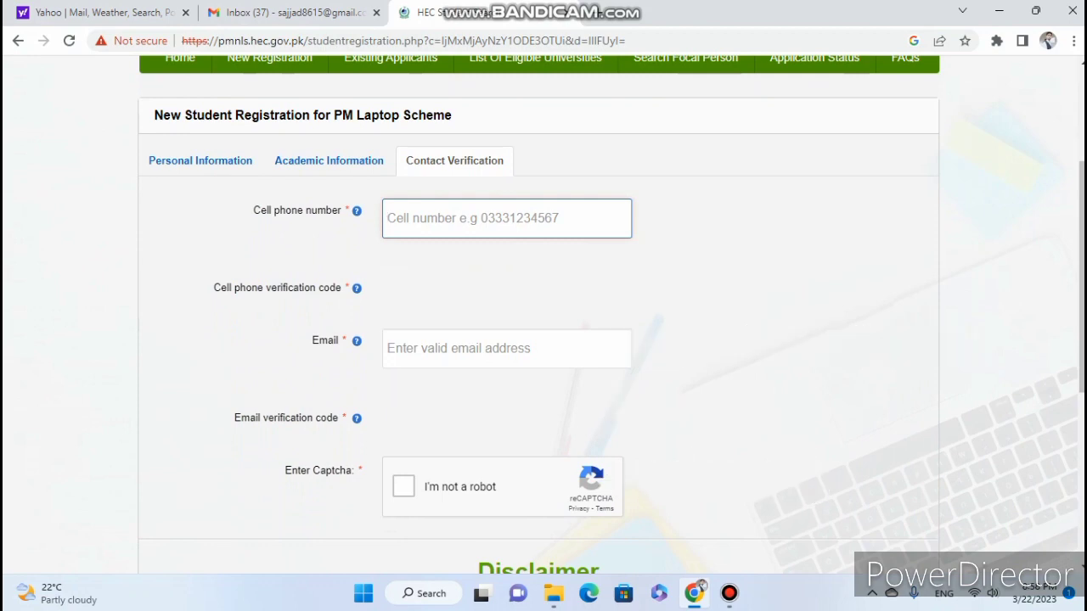
{"action": "type", "text": "0300000000"}
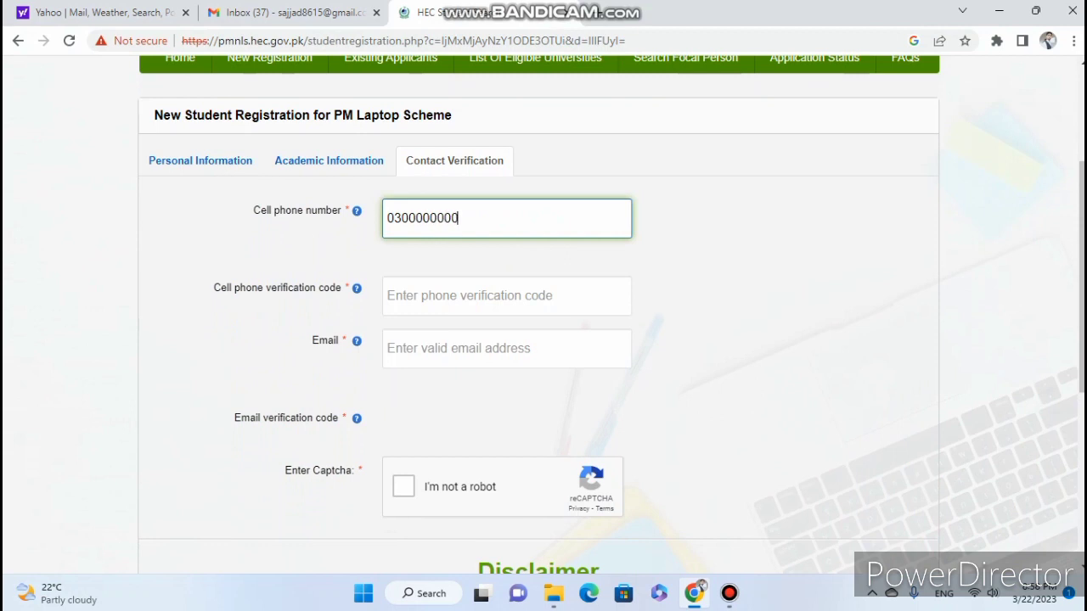
{"action": "type", "text": "0"}
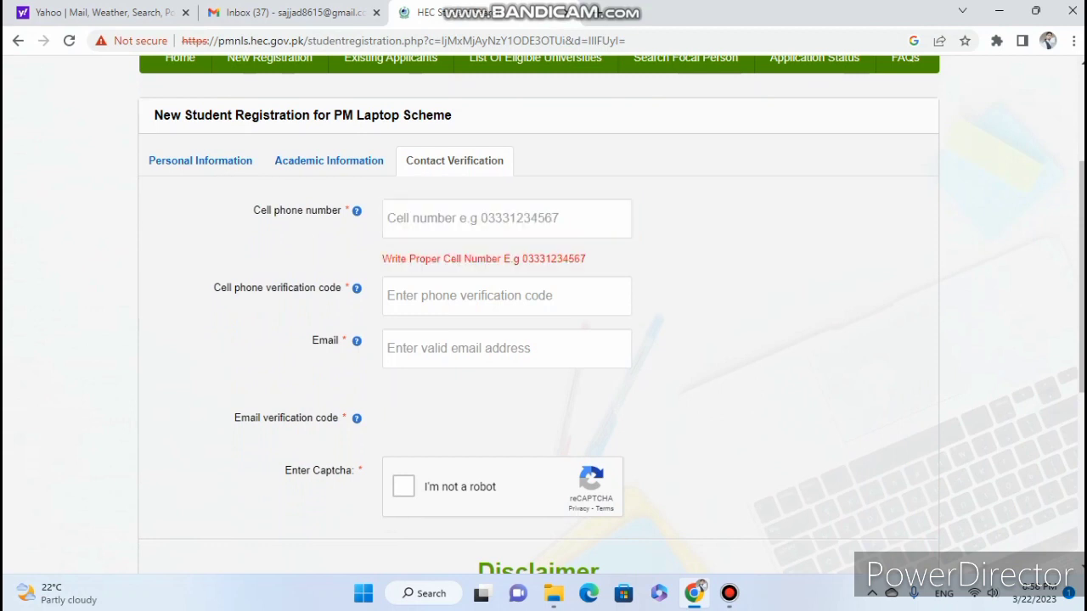
{"action": "left_click", "coordinate": [507, 218]}
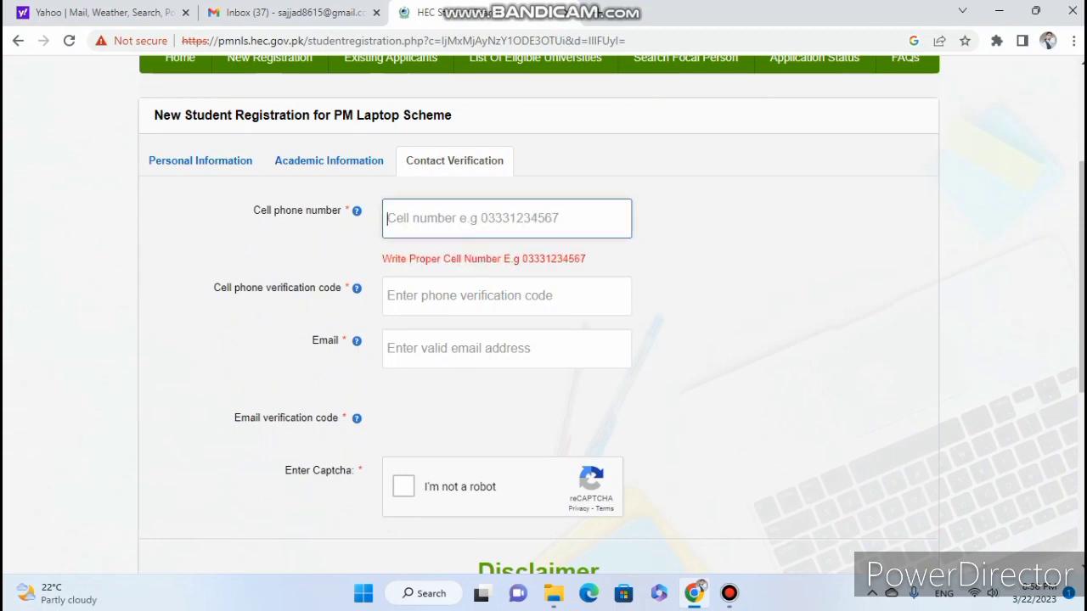
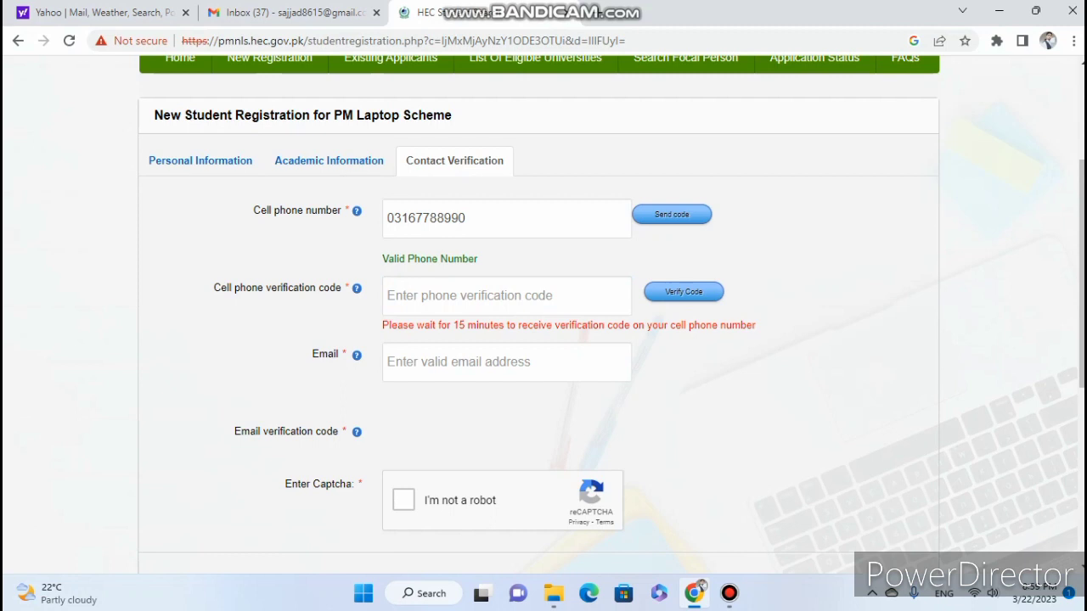
Enter the contact e-mail address and tab out so it validates as Valid Email.
{"action": "left_click", "coordinate": [507, 362]}
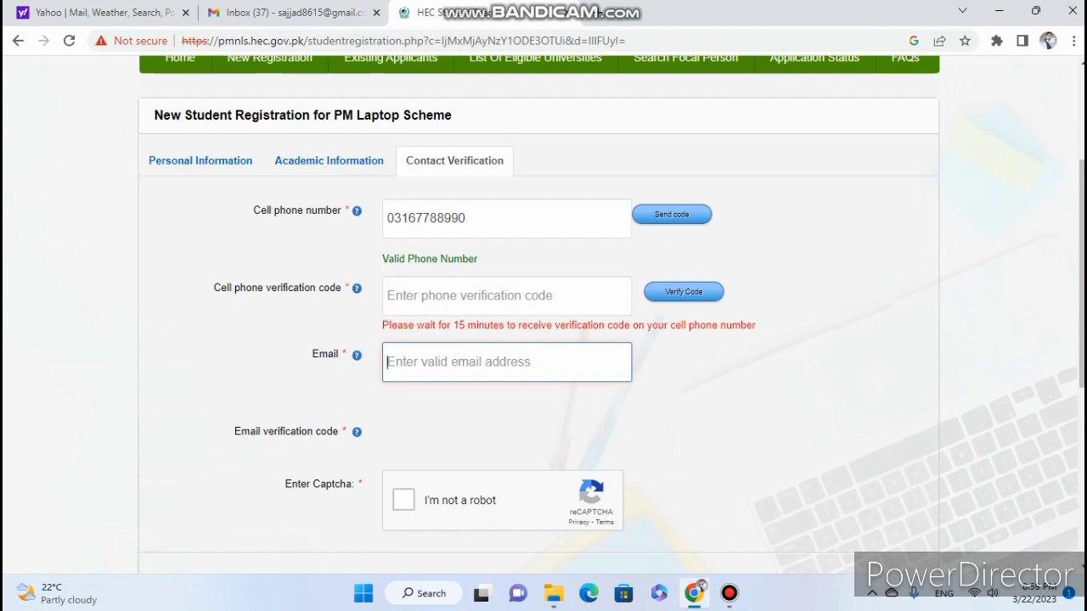
{"action": "type", "text": "saj"}
{"action": "key", "text": "BackSpace"}
{"action": "key", "text": "BackSpace"}
{"action": "key", "text": "BackSpace"}
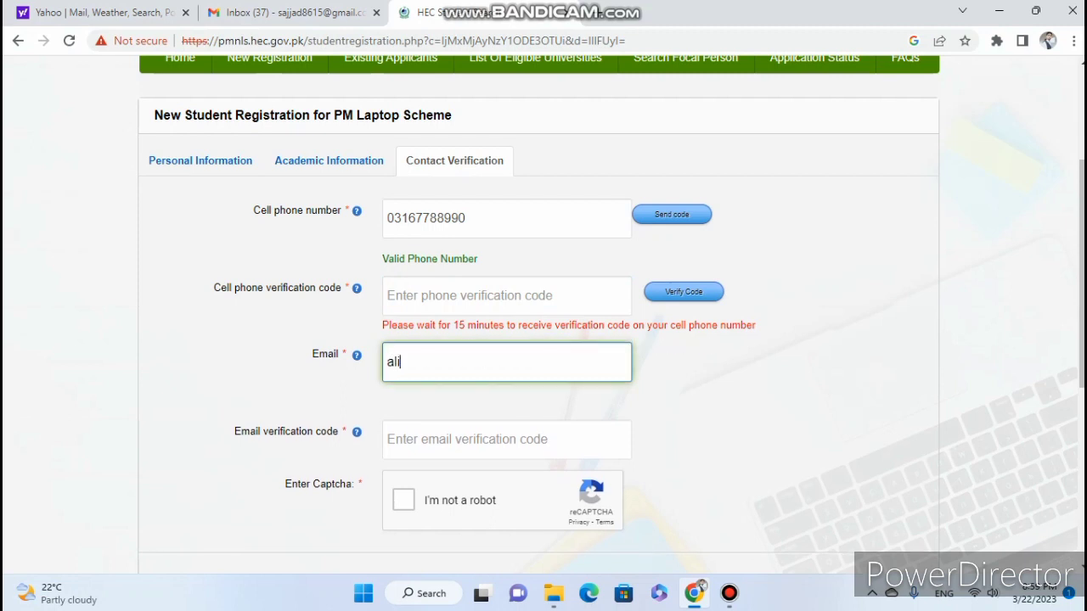
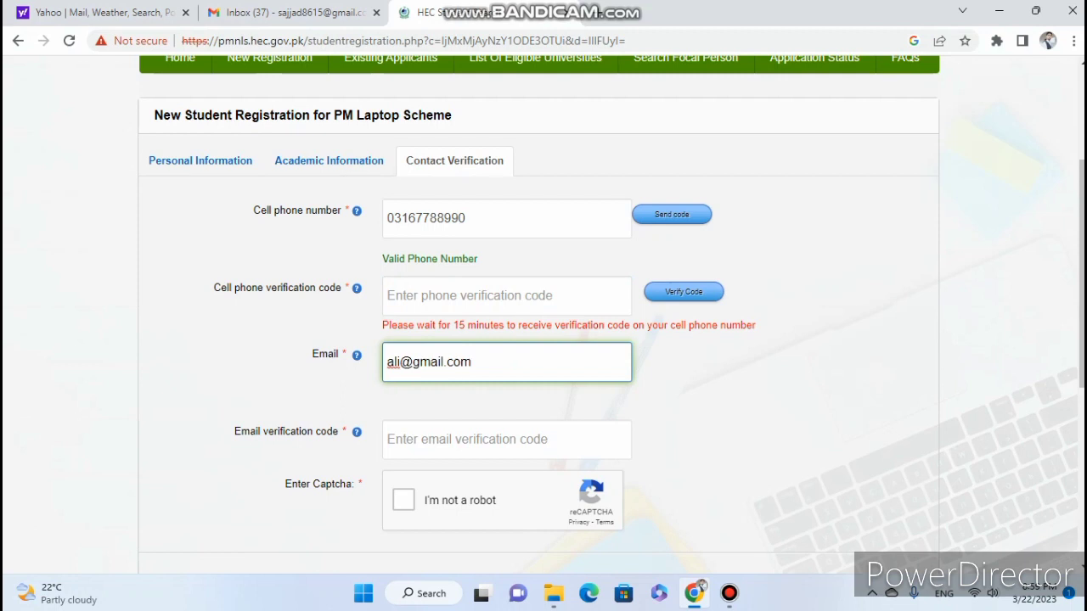
{"action": "key", "text": "Tab"}
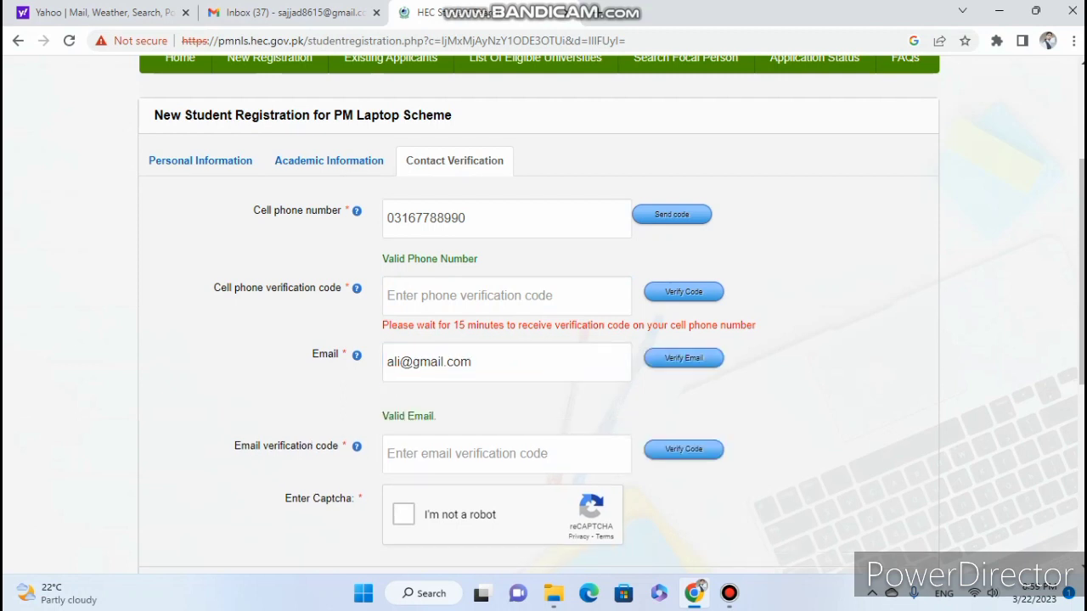
{"action": "left_click", "coordinate": [507, 361]}
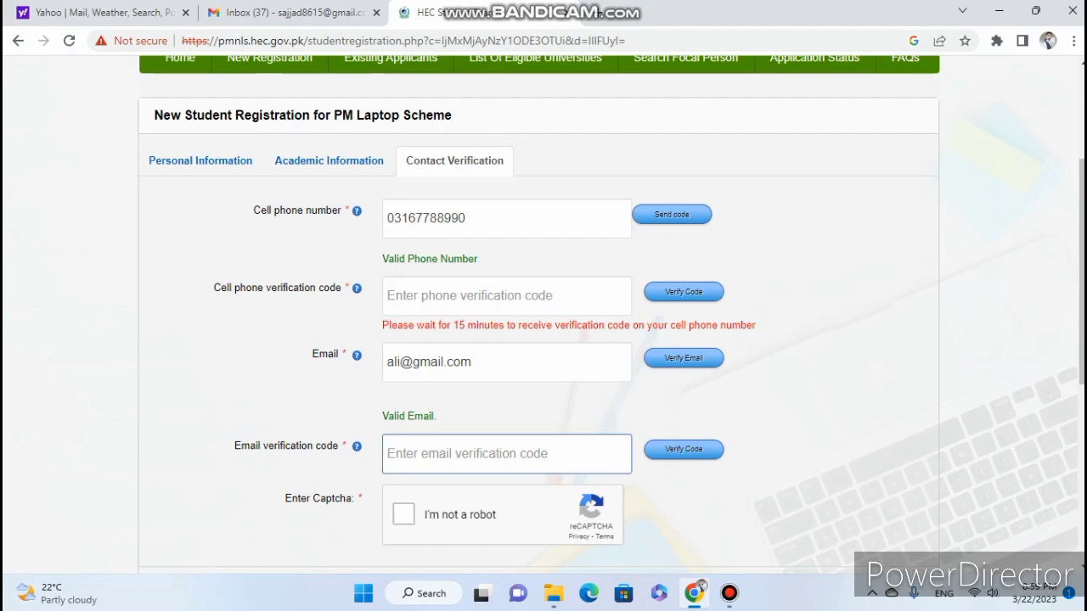
{"action": "scroll", "coordinate": [544, 322], "scroll_direction": "down", "scroll_amount": 2}
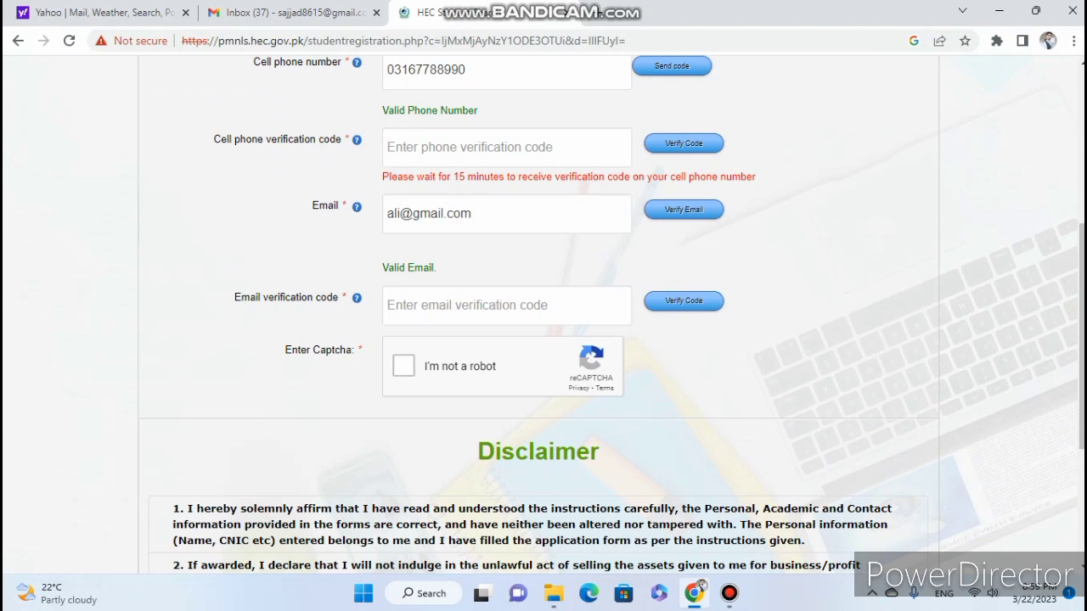
Tick the reCAPTCHA checkbox so it shows the green check.
{"action": "left_click", "coordinate": [403, 366]}
{"action": "scroll", "coordinate": [543, 313], "scroll_direction": "down", "scroll_amount": 3}
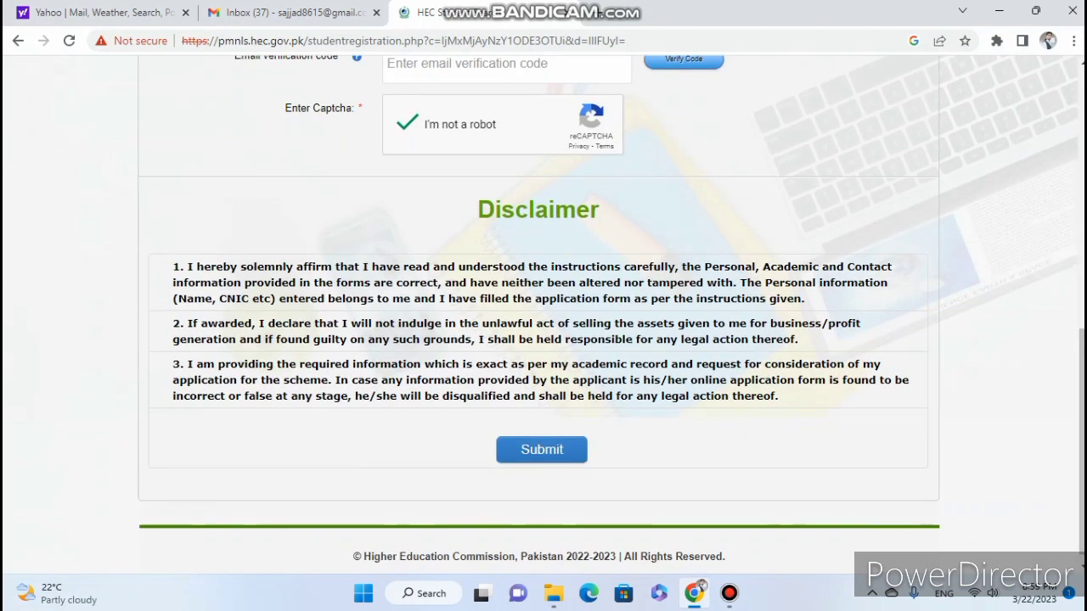
{"action": "left_click", "coordinate": [729, 593]}
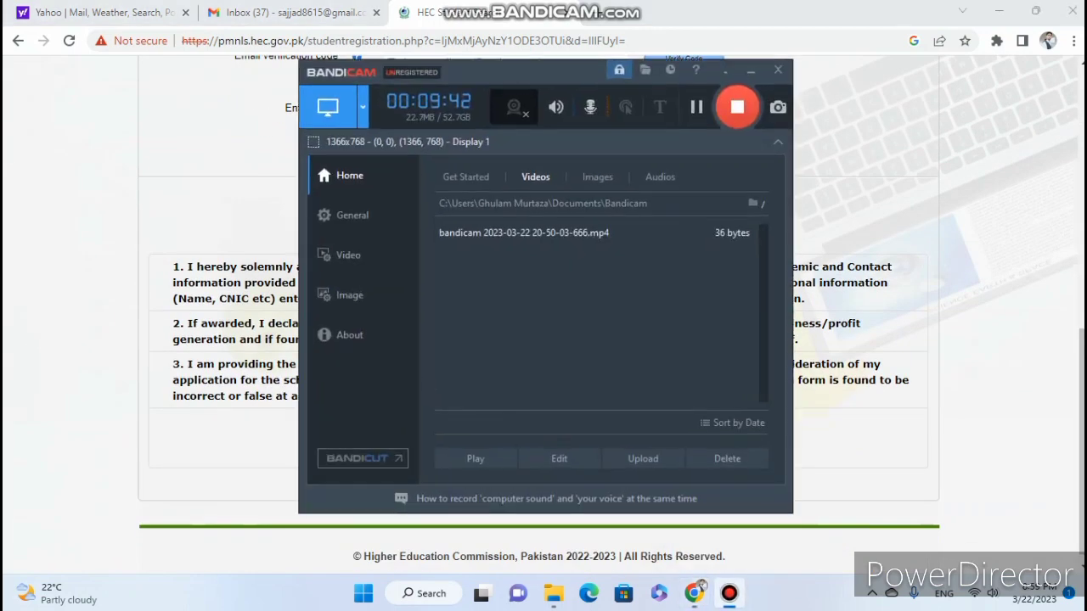